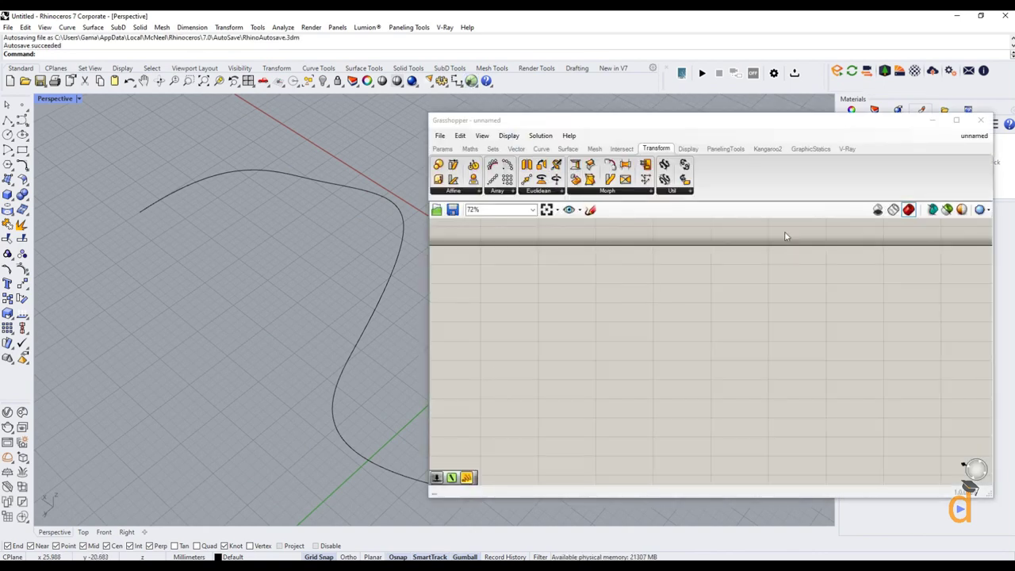
# Move the Grasshopper window clear of the model and place a Divide Curve component on the canvas
pyautogui.moveTo(684, 126); pyautogui.dragTo(827, 129)
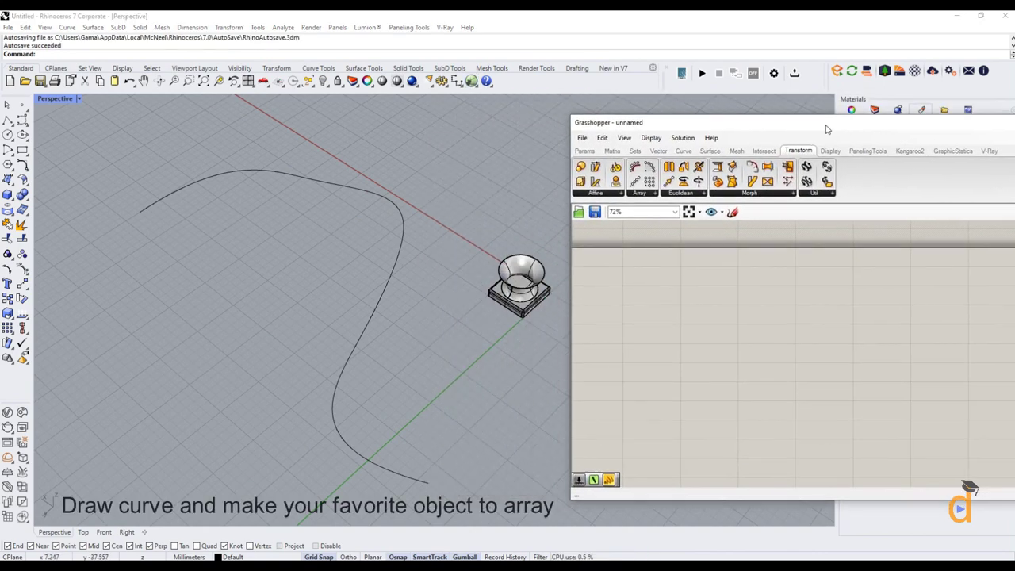
pyautogui.moveTo(457, 308); pyautogui.dragTo(466, 369, button='right')
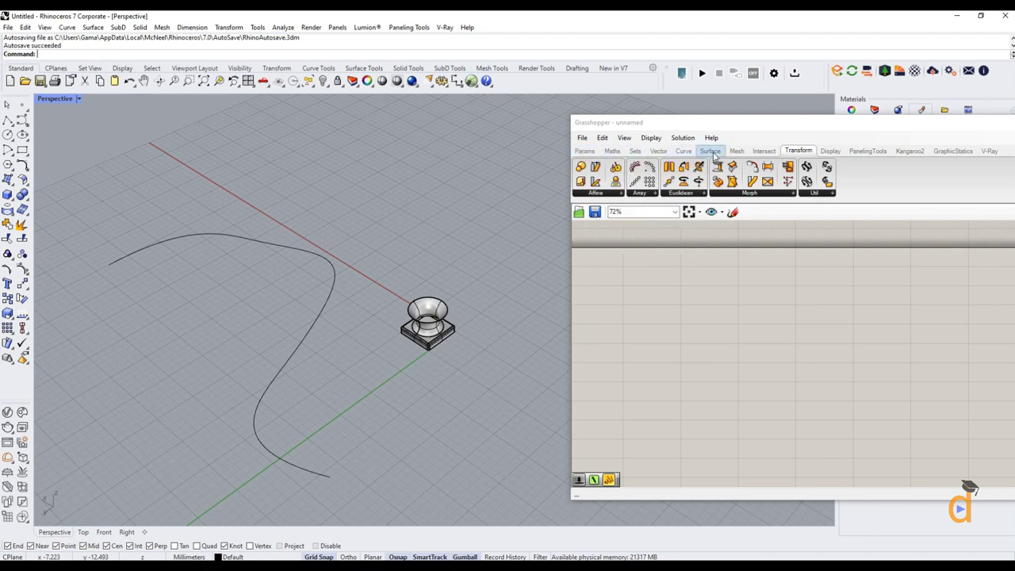
pyautogui.click(683, 151)
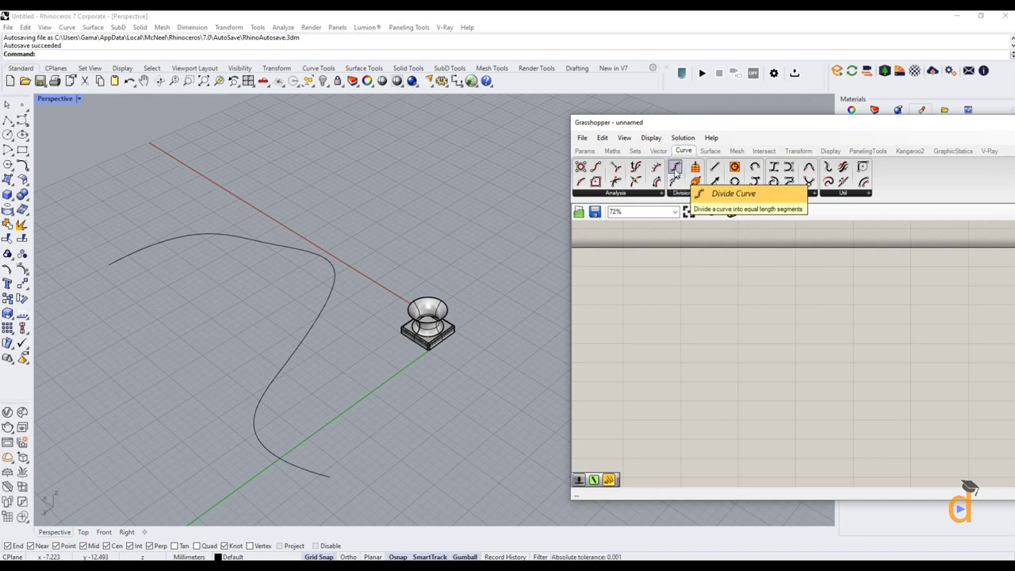
pyautogui.moveTo(674, 181); pyautogui.dragTo(720, 333)
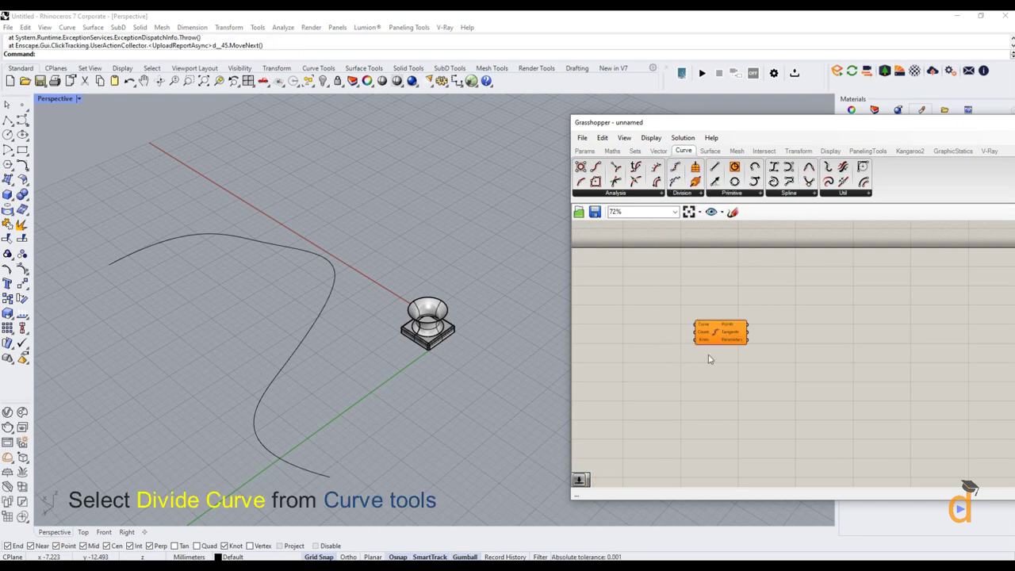
pyautogui.scroll(5, 734, 343)
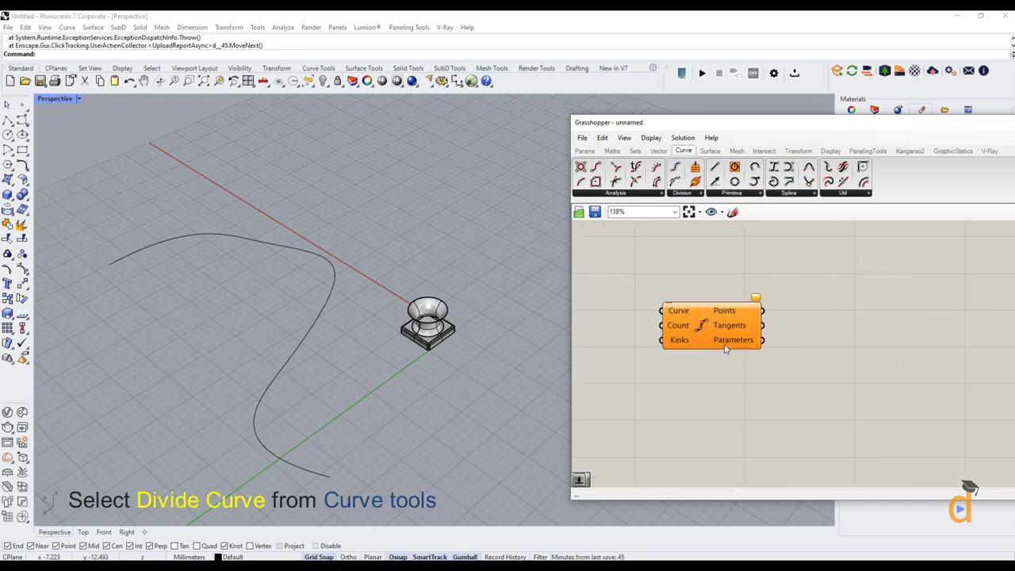
pyautogui.click(708, 308)
pyautogui.scroll(-2, 714, 313)
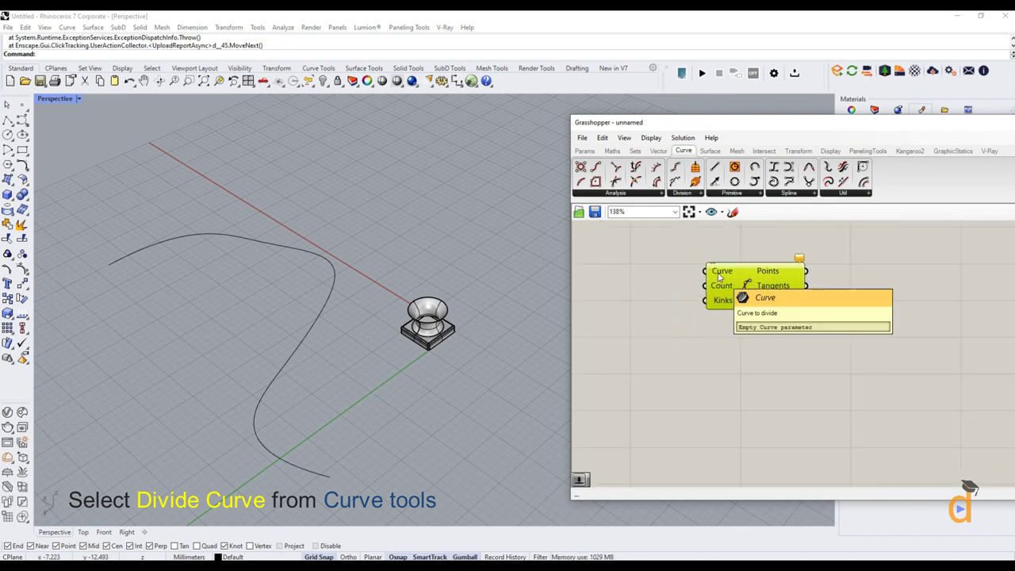
# Add a Curve parameter beside the Divide Curve component's Curve input
pyautogui.click(585, 152)
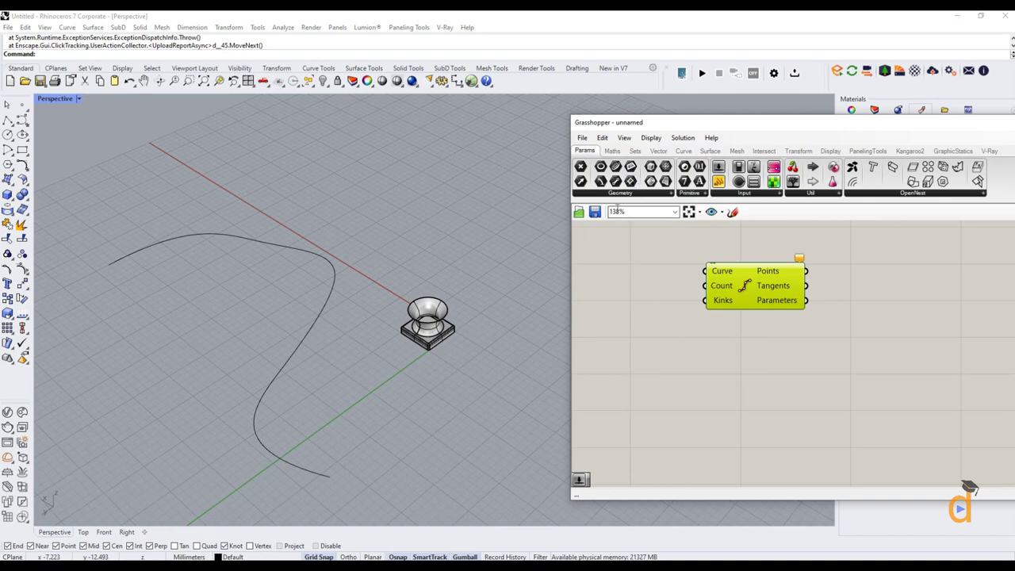
pyautogui.moveTo(615, 167); pyautogui.dragTo(617, 270)
pyautogui.scroll(-3, 686, 341)
pyautogui.scroll(3, 606, 310)
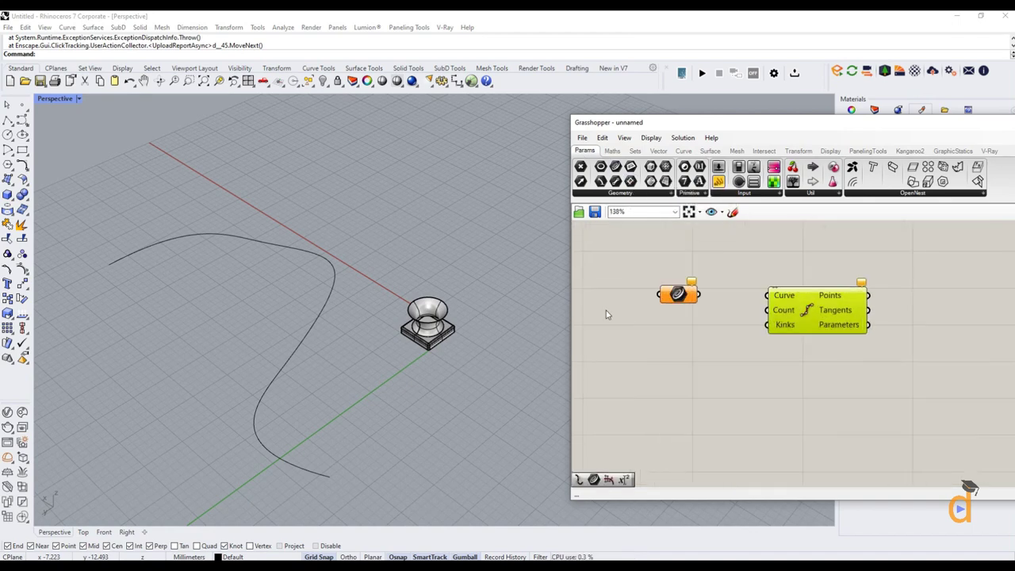
# Reference the S-shaped Rhino curve in the Curve parameter and wire it into Divide Curve's Curve input
pyautogui.rightClick(680, 301)
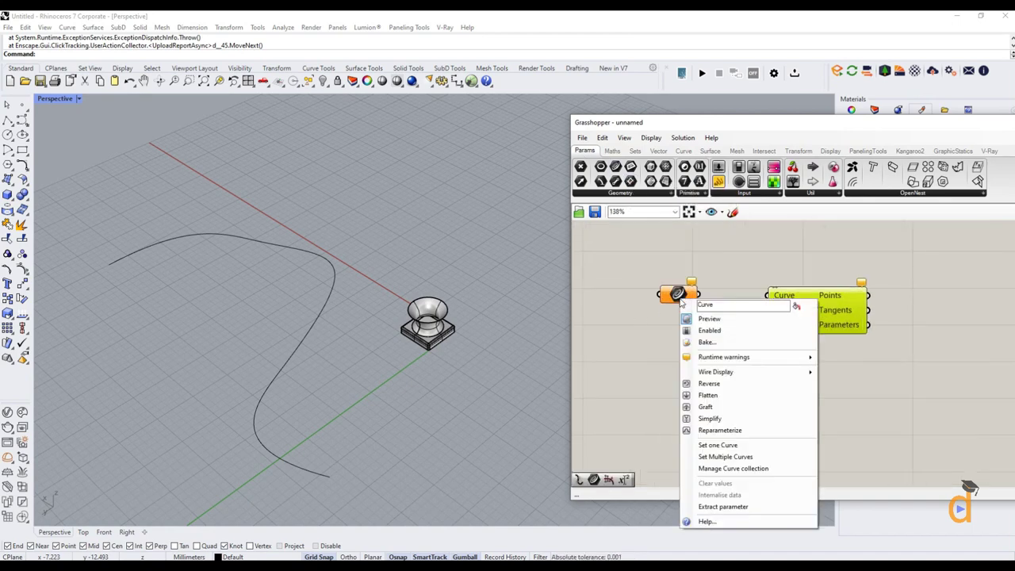
pyautogui.click(716, 446)
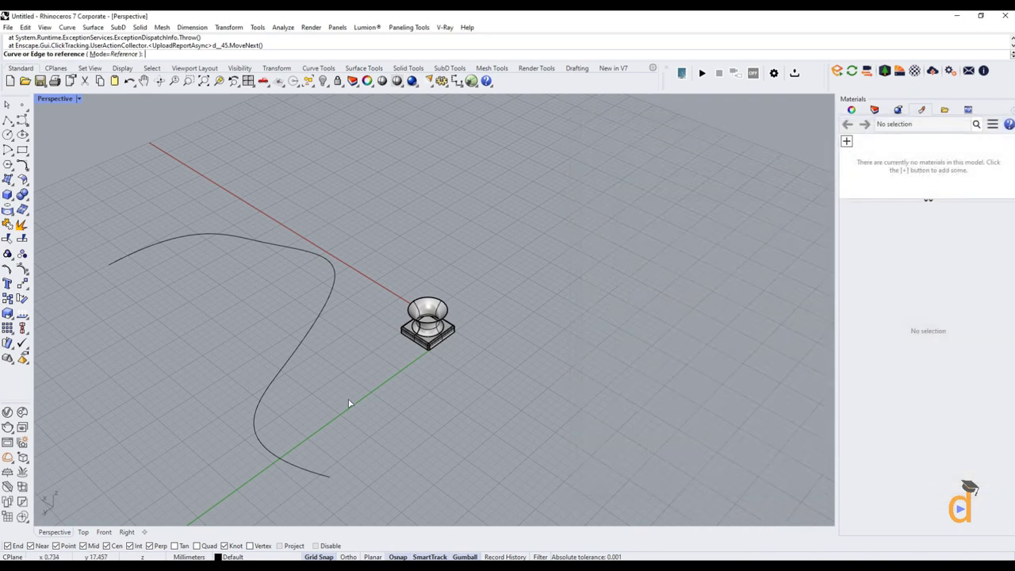
pyautogui.click(292, 360)
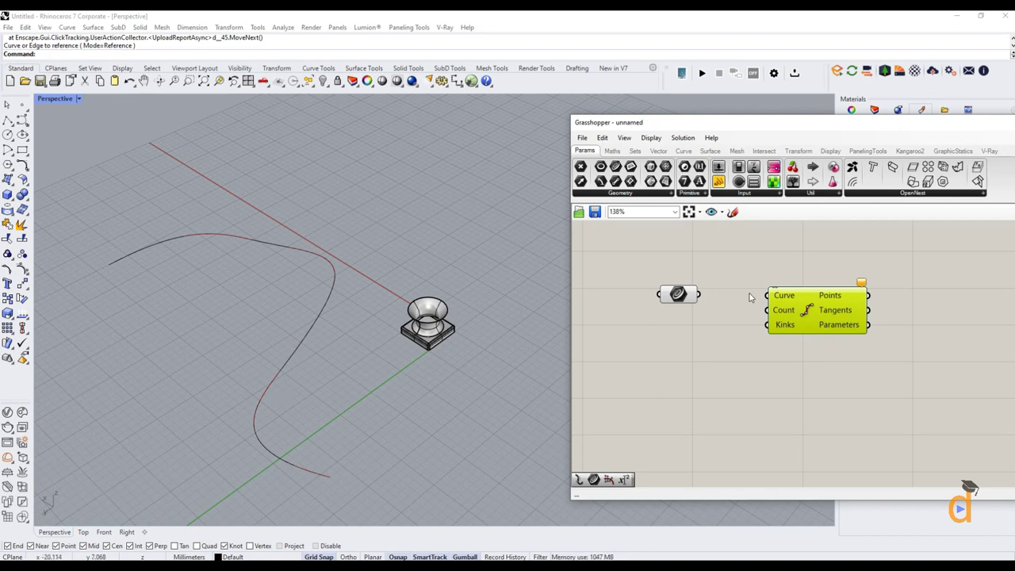
pyautogui.moveTo(701, 295); pyautogui.dragTo(768, 295)
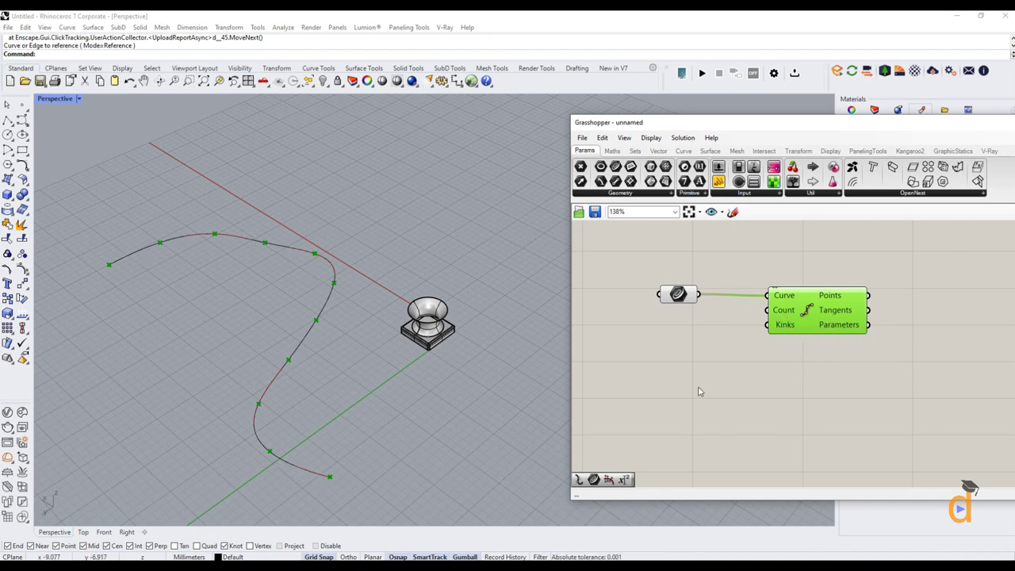
# Create a number slider with value 12 and wire it into Divide Curve's Count input
pyautogui.doubleClick(657, 394)
pyautogui.write('12')
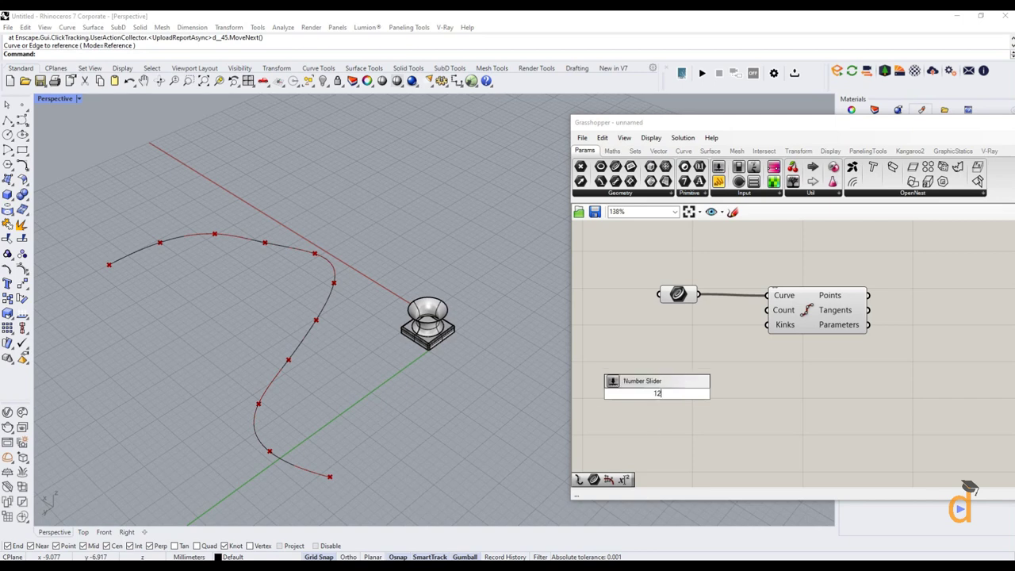
pyautogui.press('Return')
pyautogui.moveTo(692, 404); pyautogui.dragTo(766, 310)
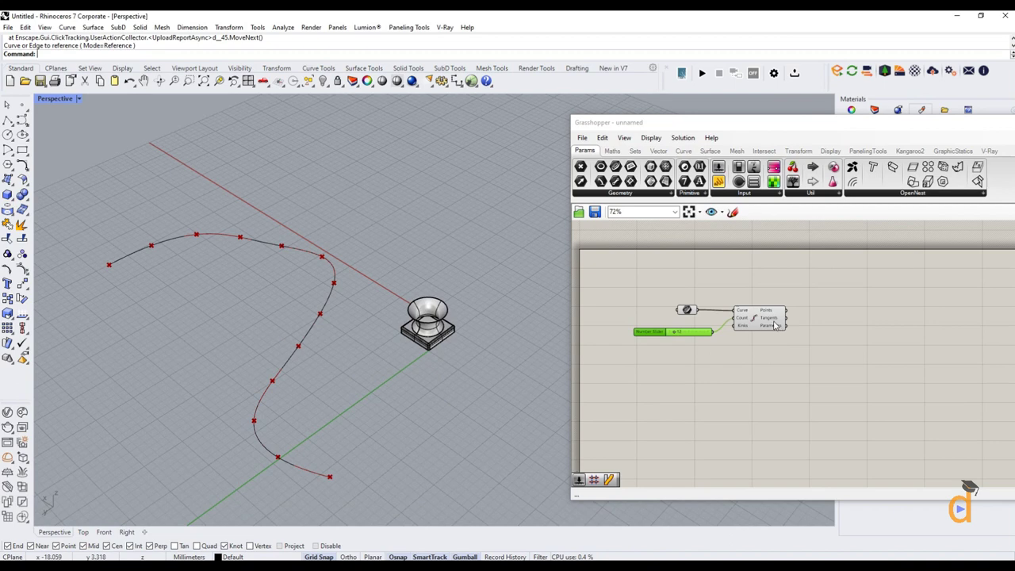
# Add a Shatter component after Divide Curve and rearrange the Curve parameter, slider and Divide Curve components to make room
pyautogui.click(684, 151)
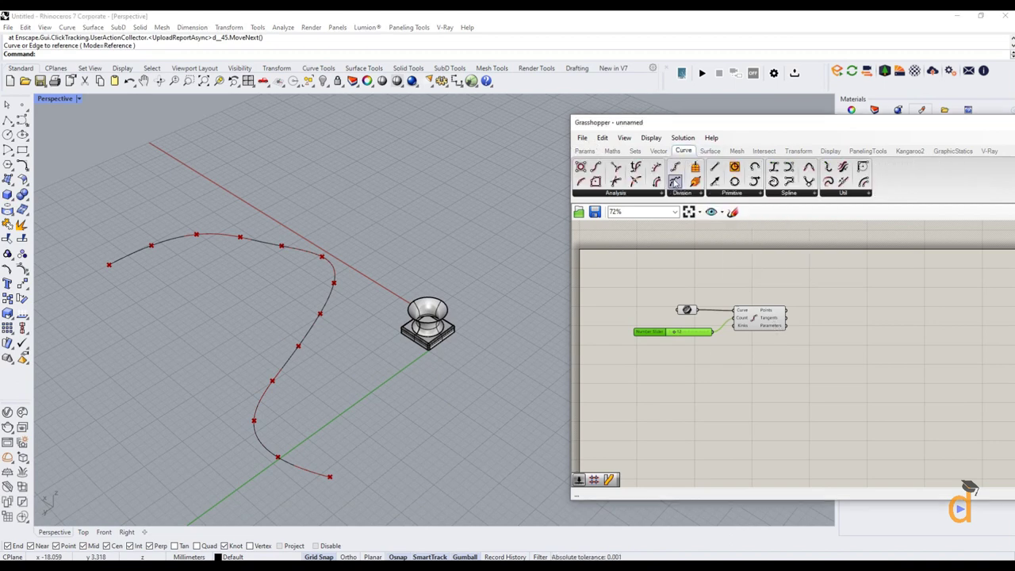
pyautogui.click(679, 193)
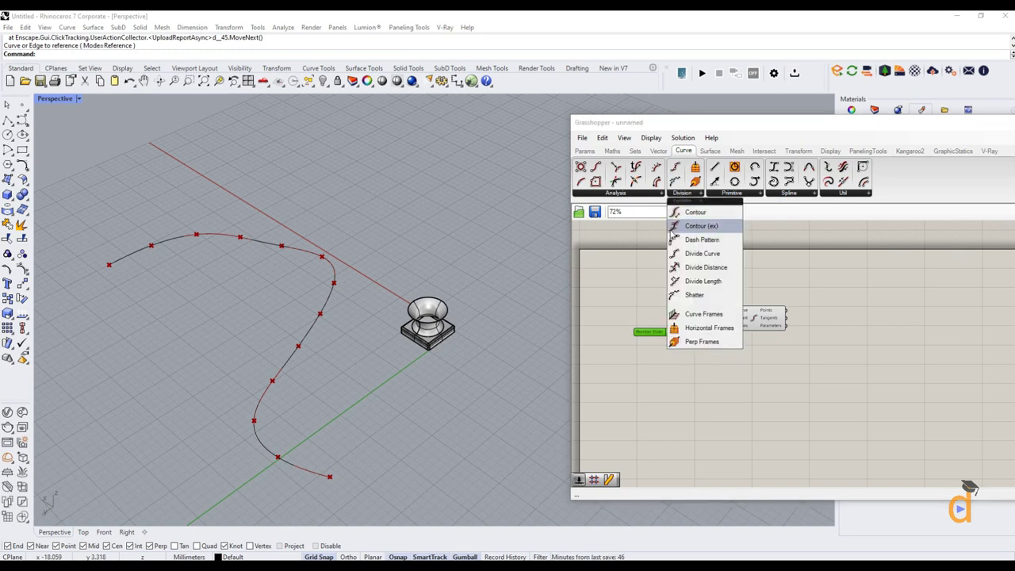
pyautogui.click(694, 295)
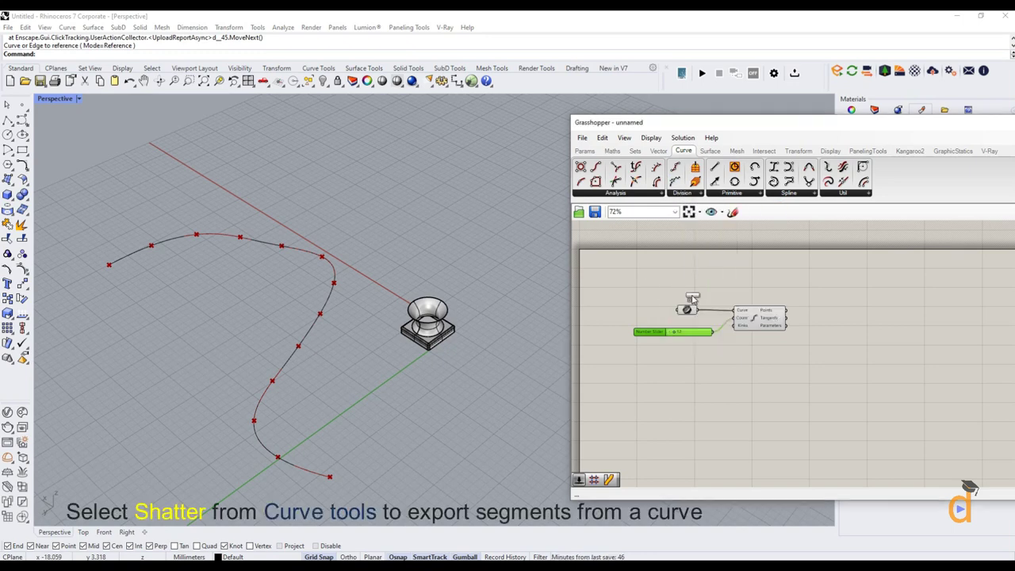
pyautogui.click(852, 316)
pyautogui.moveTo(766, 323); pyautogui.dragTo(785, 344)
pyautogui.moveTo(704, 334); pyautogui.dragTo(706, 344)
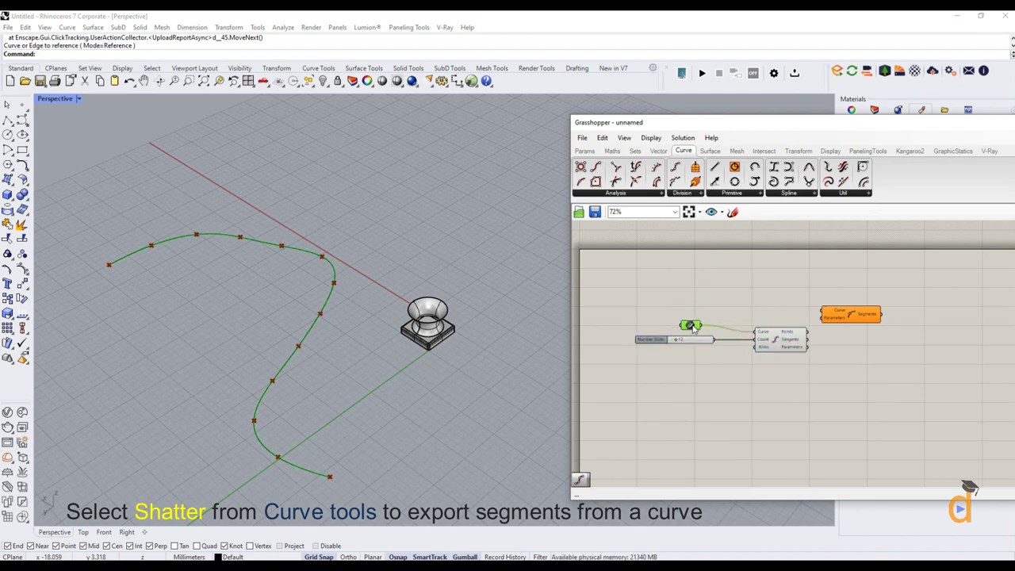
pyautogui.scroll(3, 849, 320)
pyautogui.click(846, 319)
pyautogui.scroll(-2, 785, 373)
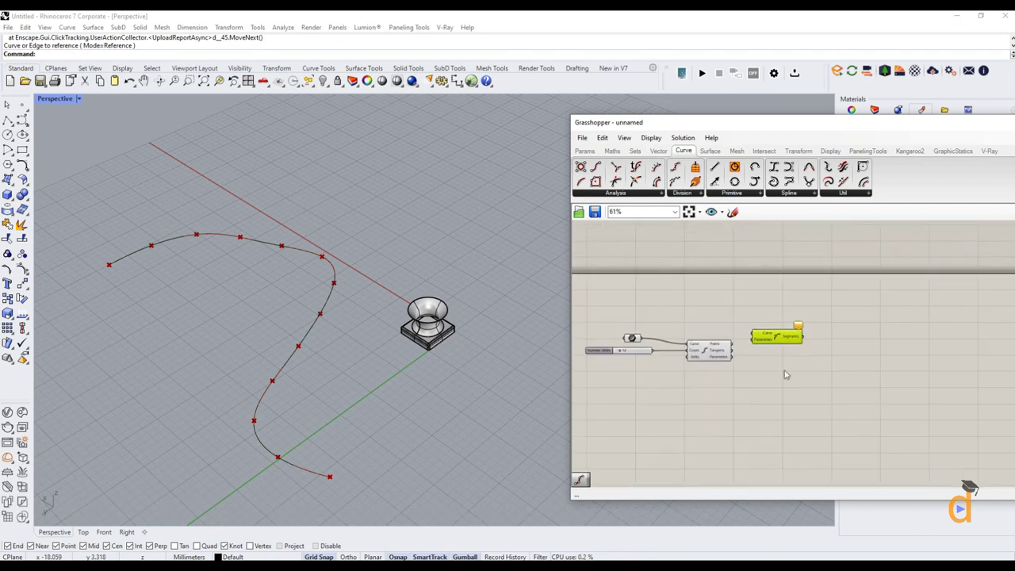
# Wire the Curve parameter into Shatter's Curve input and Divide Curve's Parameters output into Shatter's Parameters input
pyautogui.scroll(3, 712, 383)
pyautogui.scroll(1, 714, 381)
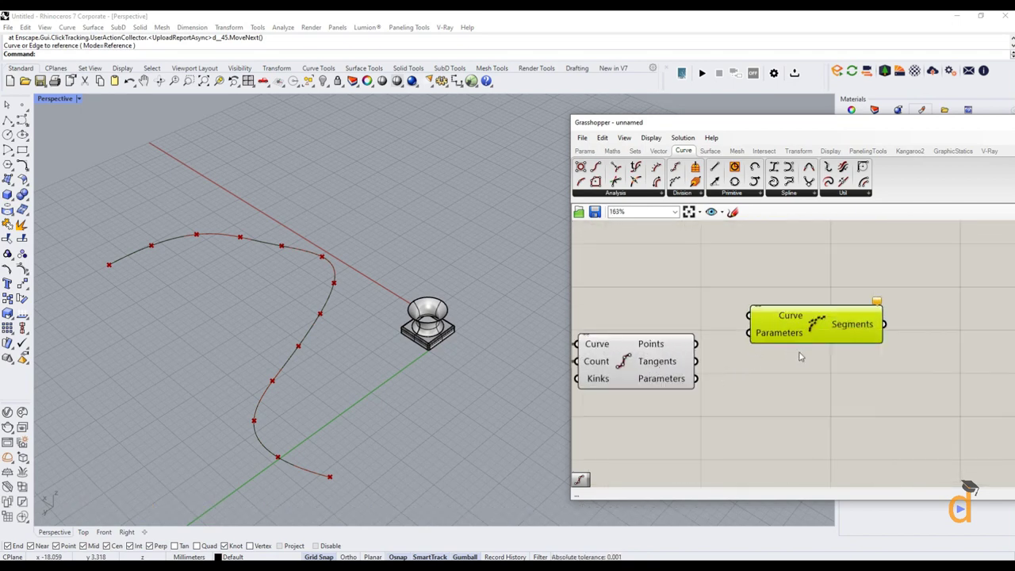
pyautogui.scroll(-2, 714, 349)
pyautogui.moveTo(580, 349); pyautogui.dragTo(641, 356, button='right')
pyautogui.click(631, 349)
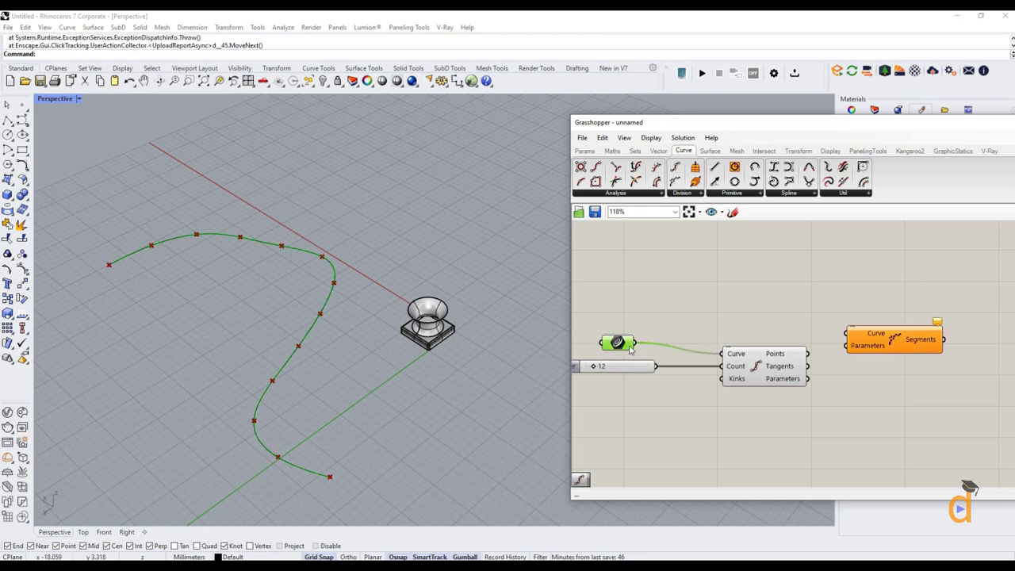
pyautogui.moveTo(637, 349); pyautogui.dragTo(861, 313)
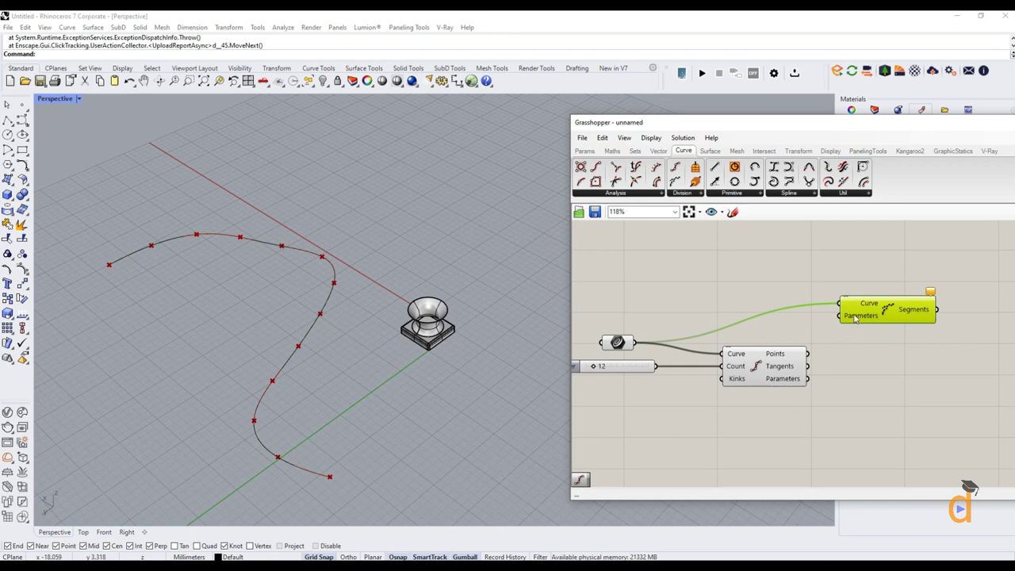
pyautogui.moveTo(808, 379); pyautogui.dragTo(840, 316)
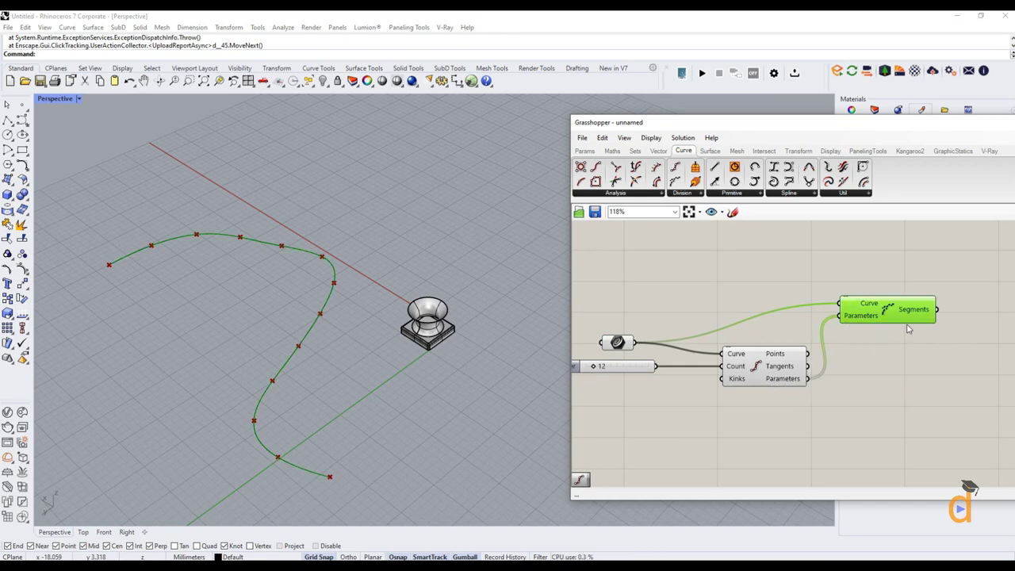
pyautogui.moveTo(912, 314)
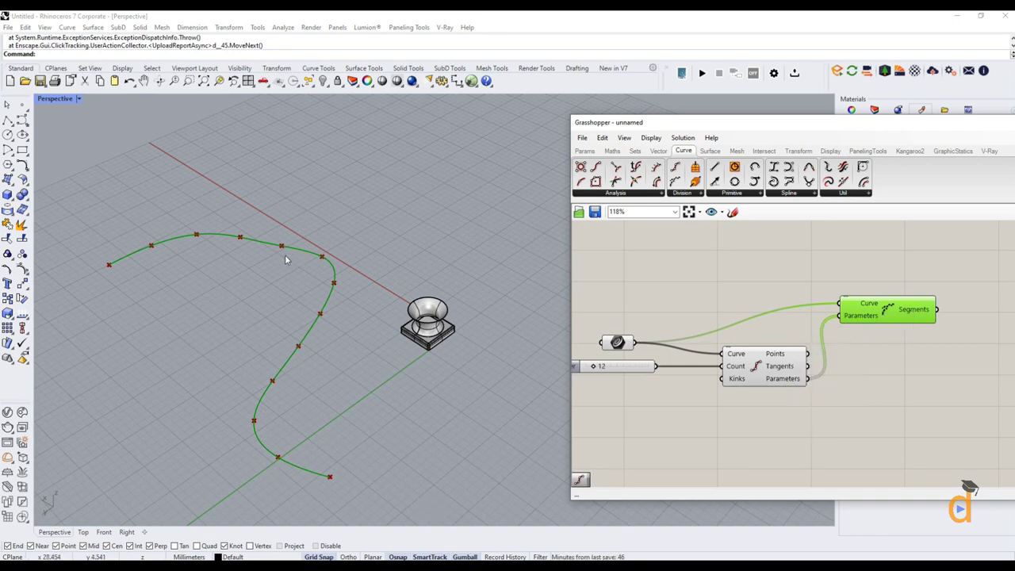
# Add a Flow component from the Morph tools to the canvas and position it beyond the Shatter component
pyautogui.scroll(-2, 419, 428)
pyautogui.scroll(-1, 861, 381)
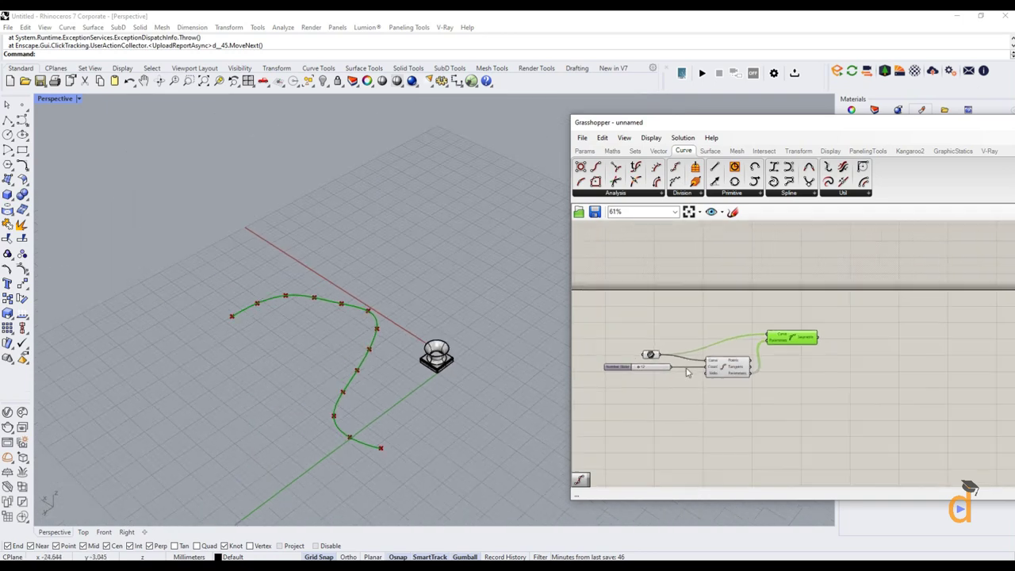
pyautogui.moveTo(861, 380); pyautogui.dragTo(788, 344, button='right')
pyautogui.scroll(3, 787, 344)
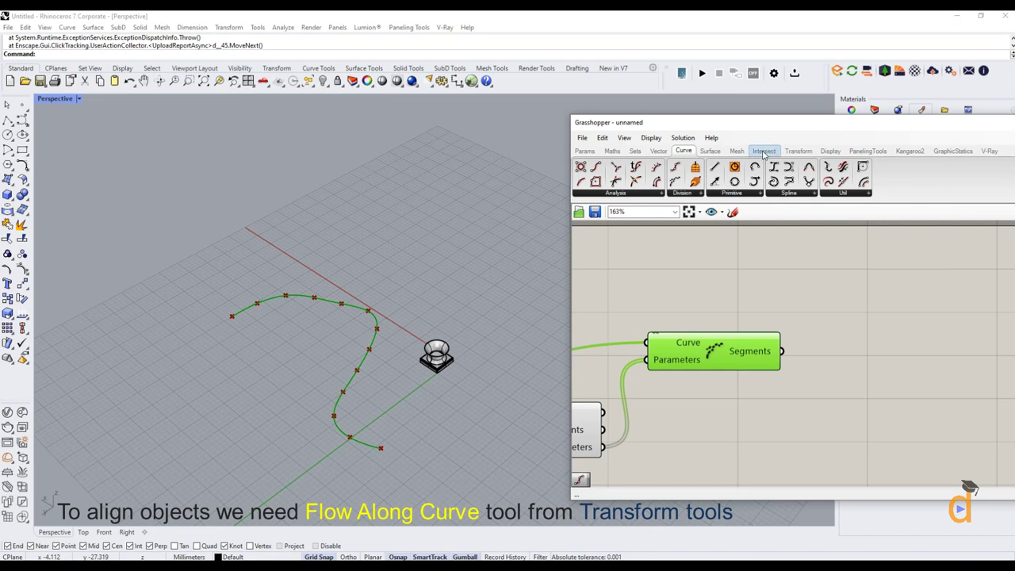
pyautogui.click(790, 152)
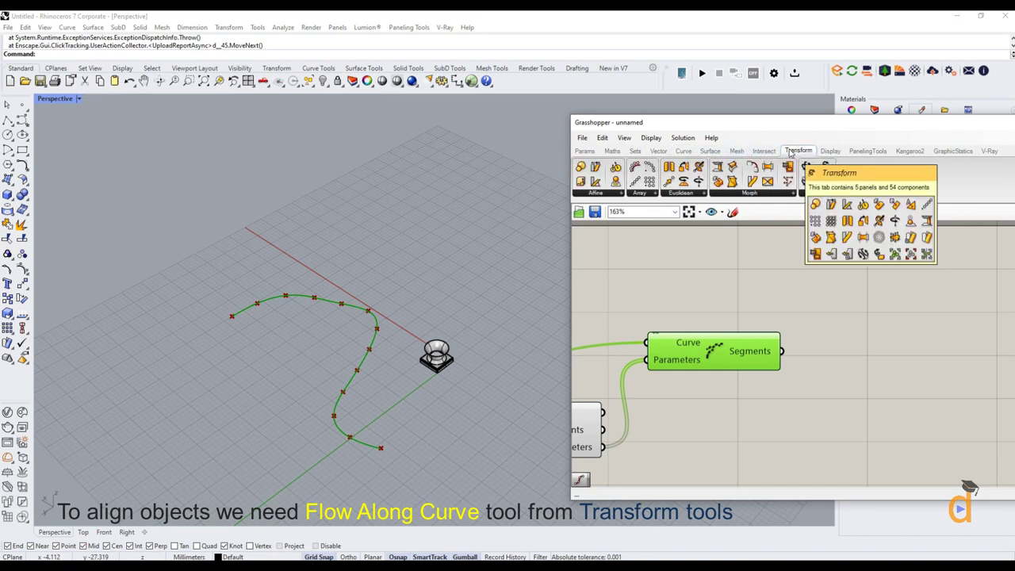
pyautogui.click(732, 196)
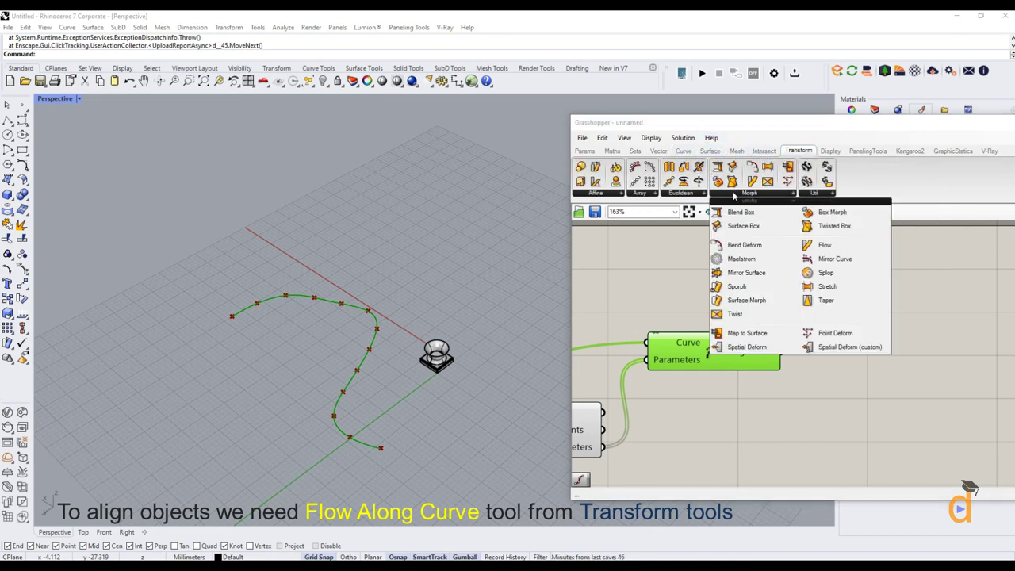
pyautogui.click(821, 248)
pyautogui.click(847, 393)
pyautogui.scroll(-5, 714, 349)
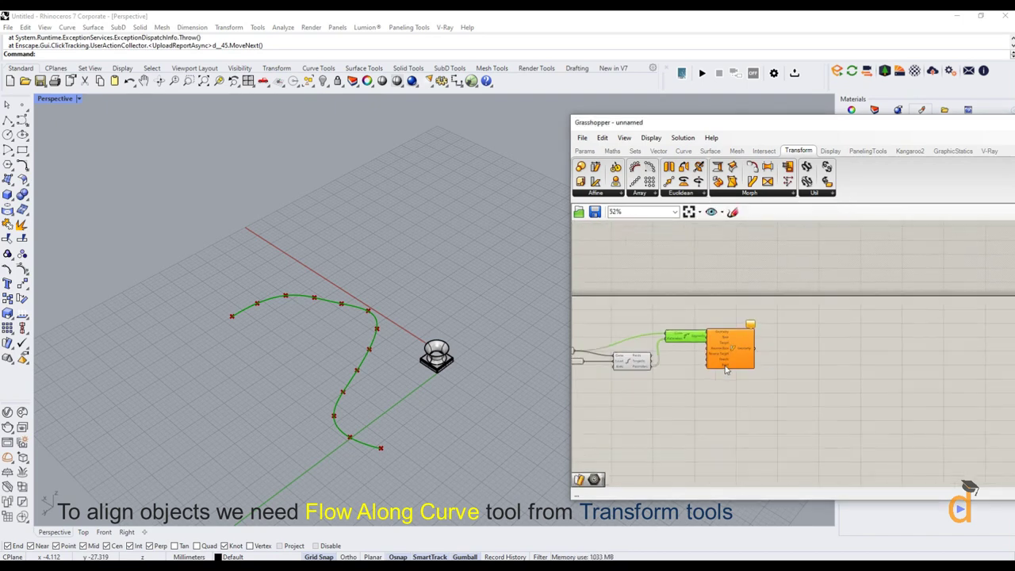
pyautogui.moveTo(725, 369); pyautogui.dragTo(803, 359)
pyautogui.scroll(5, 760, 371)
pyautogui.moveTo(719, 315); pyautogui.dragTo(798, 314, button='right')
pyautogui.scroll(1, 679, 307)
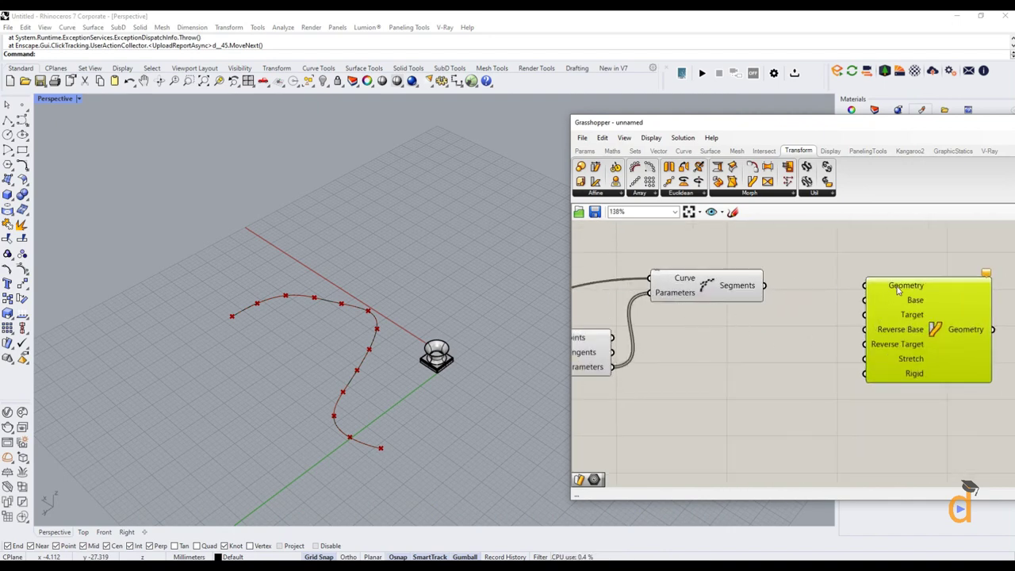
# Add a Geometry parameter above the Shatter component and shift Shatter slightly to make room
pyautogui.moveTo(899, 290)
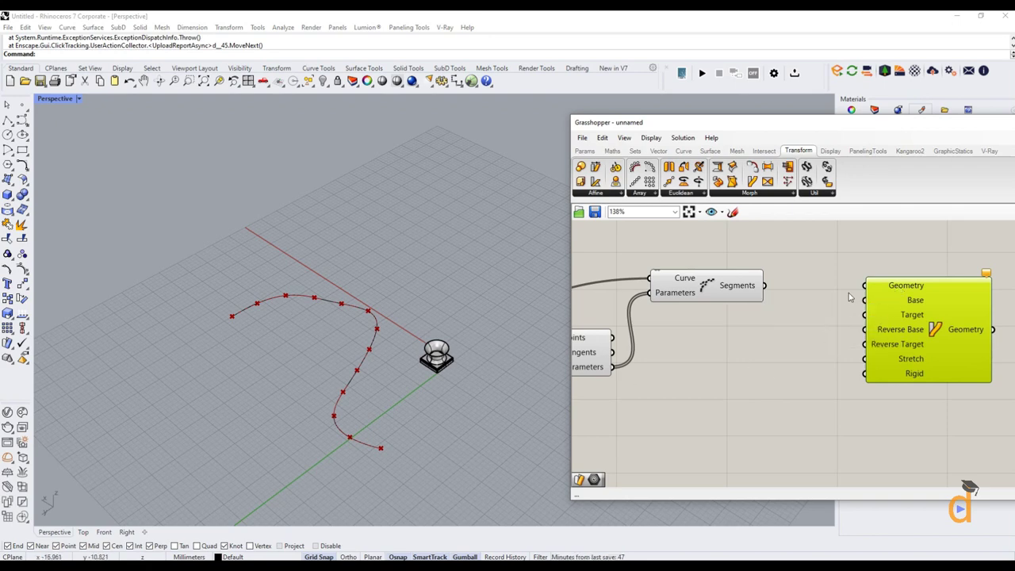
pyautogui.click(585, 151)
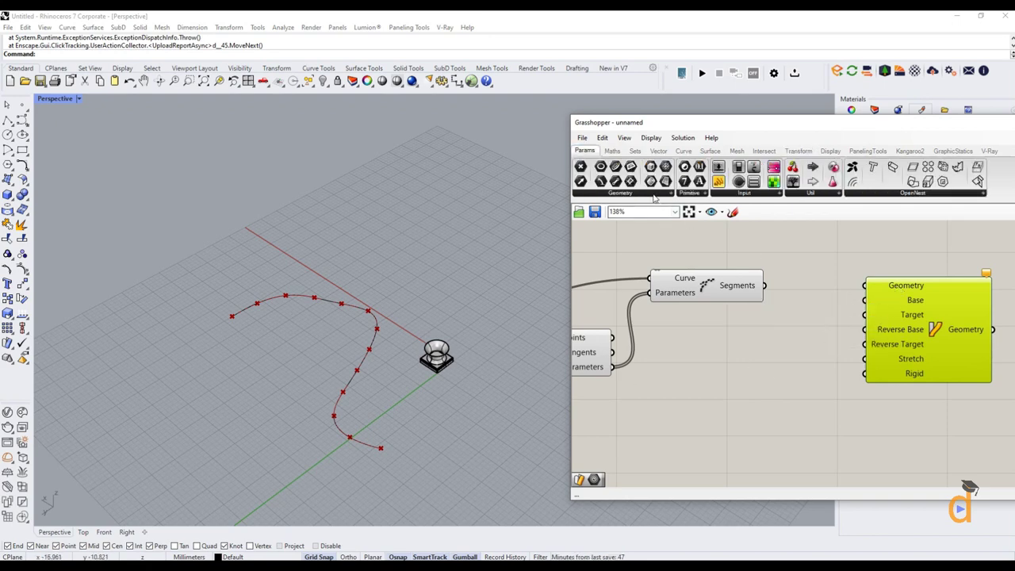
pyautogui.click(653, 195)
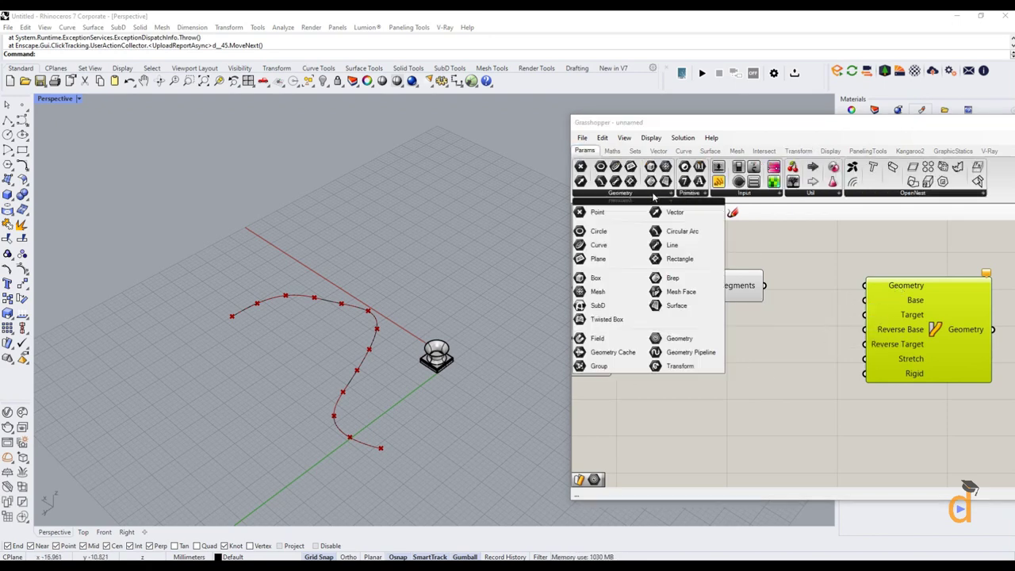
pyautogui.click(680, 338)
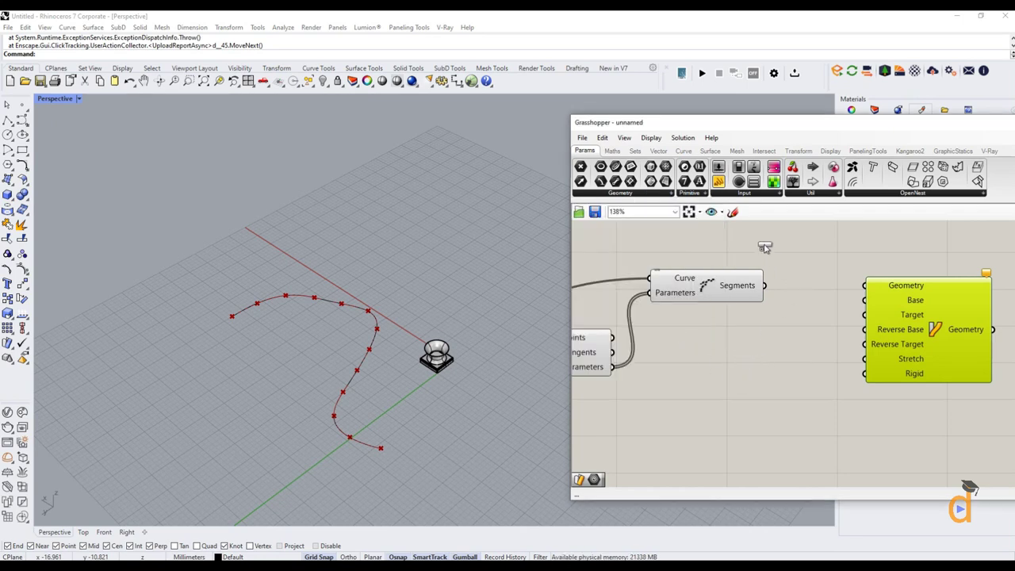
pyautogui.click(763, 244)
pyautogui.moveTo(734, 290); pyautogui.dragTo(742, 299)
# Reference the flared object on the square base as the single geometry of the Geometry parameter
pyautogui.rightClick(765, 247)
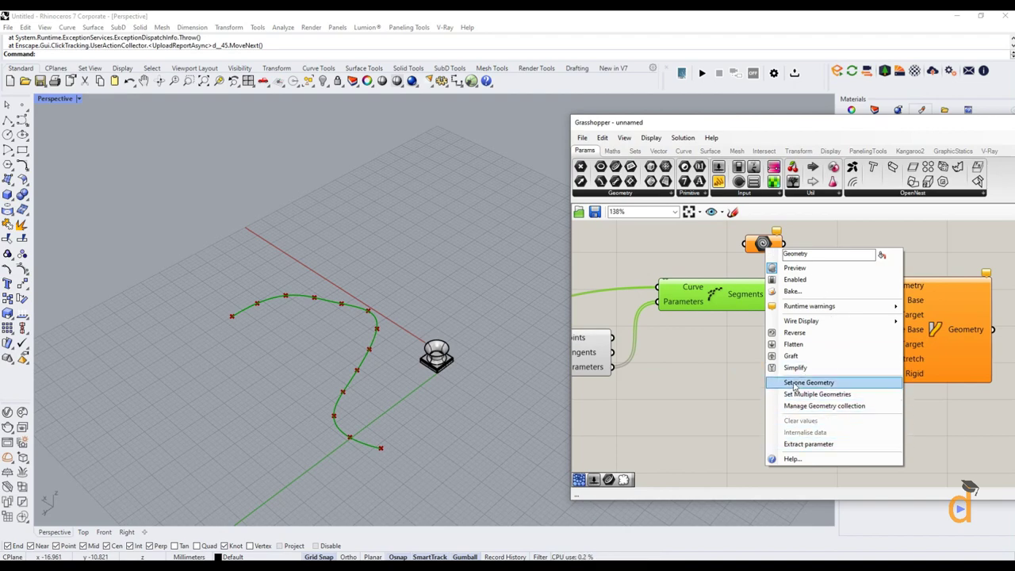
pyautogui.click(817, 386)
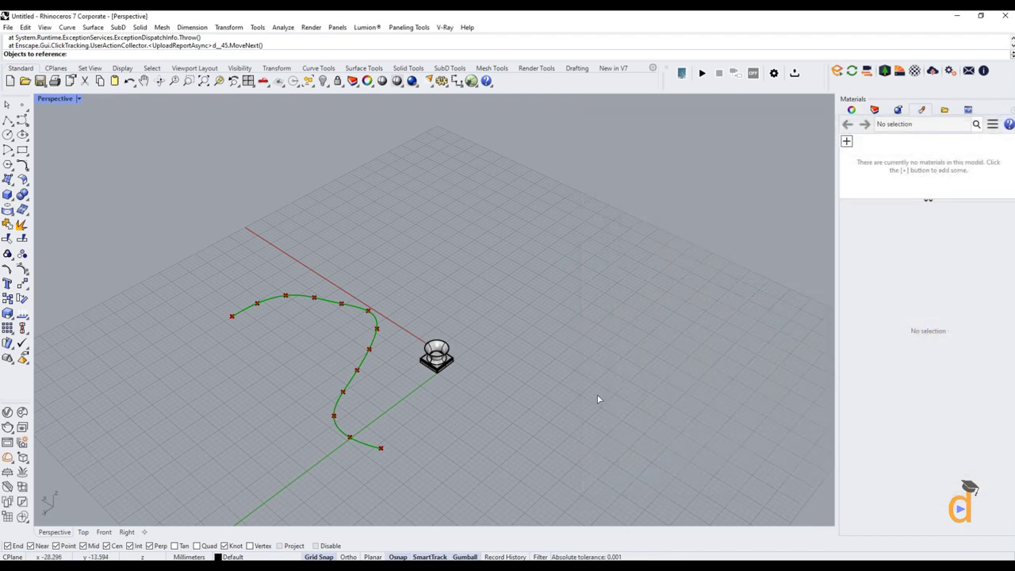
pyautogui.scroll(3, 447, 358)
pyautogui.scroll(2, 447, 357)
pyautogui.click(448, 352)
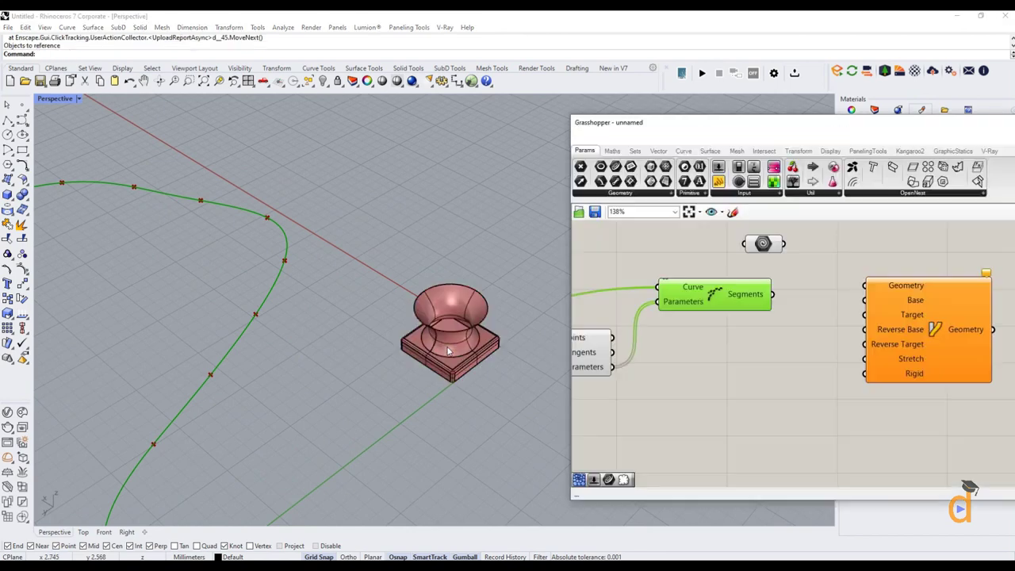
pyautogui.scroll(-4, 388, 296)
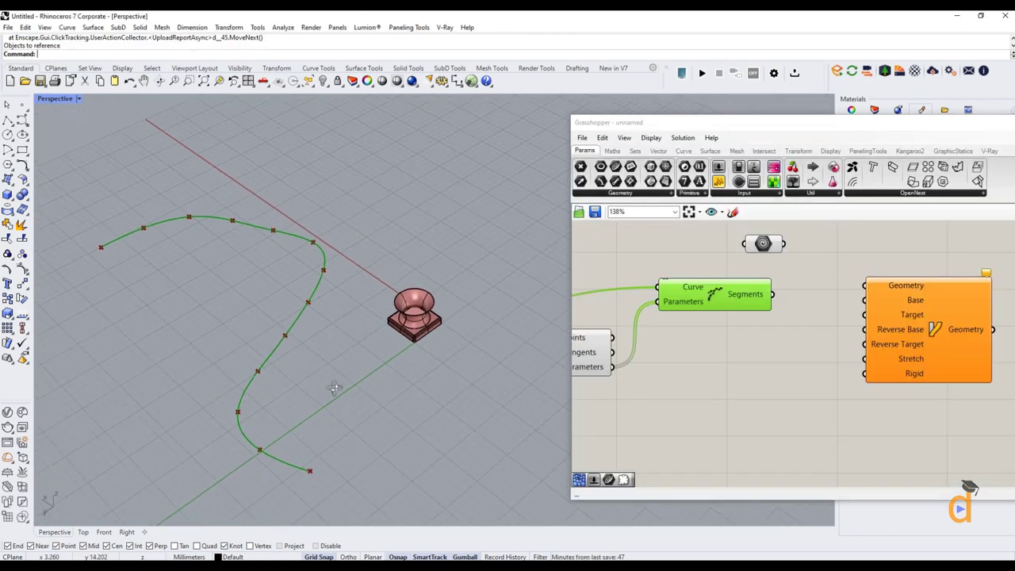
pyautogui.scroll(1, 465, 316)
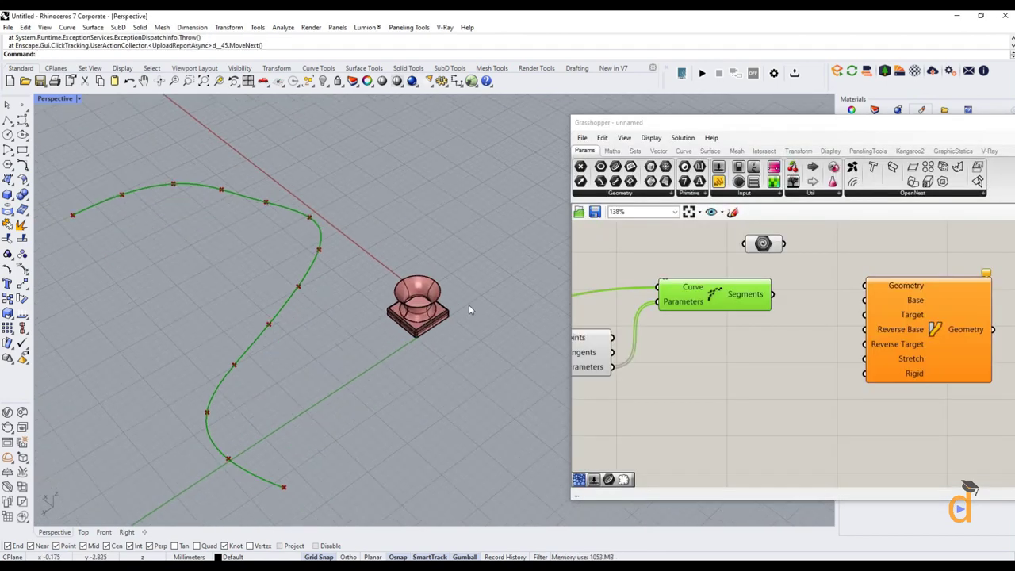
pyautogui.click(787, 362)
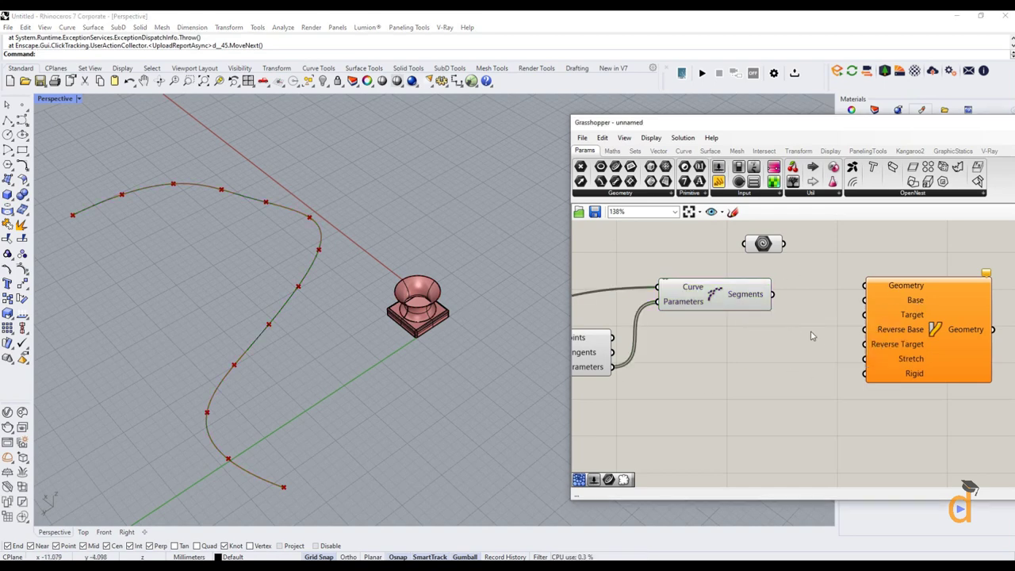
# Move the referenced object along the ground plane, clear of its construction circles near the origin
pyautogui.moveTo(503, 293); pyautogui.dragTo(422, 351, button='right')
pyautogui.scroll(3, 422, 352)
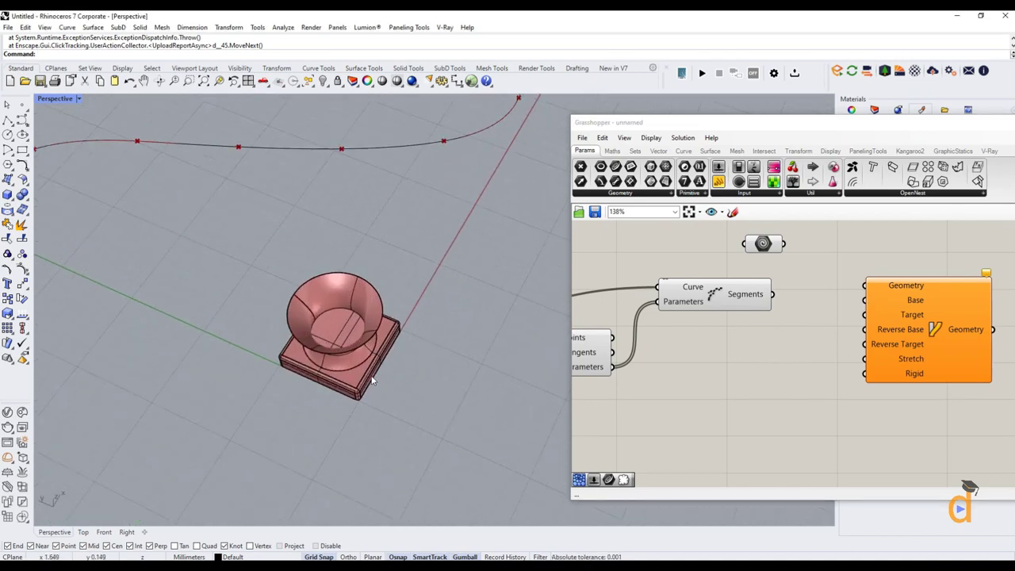
pyautogui.click(372, 381)
pyautogui.moveTo(343, 371); pyautogui.dragTo(414, 392)
pyautogui.click(414, 392)
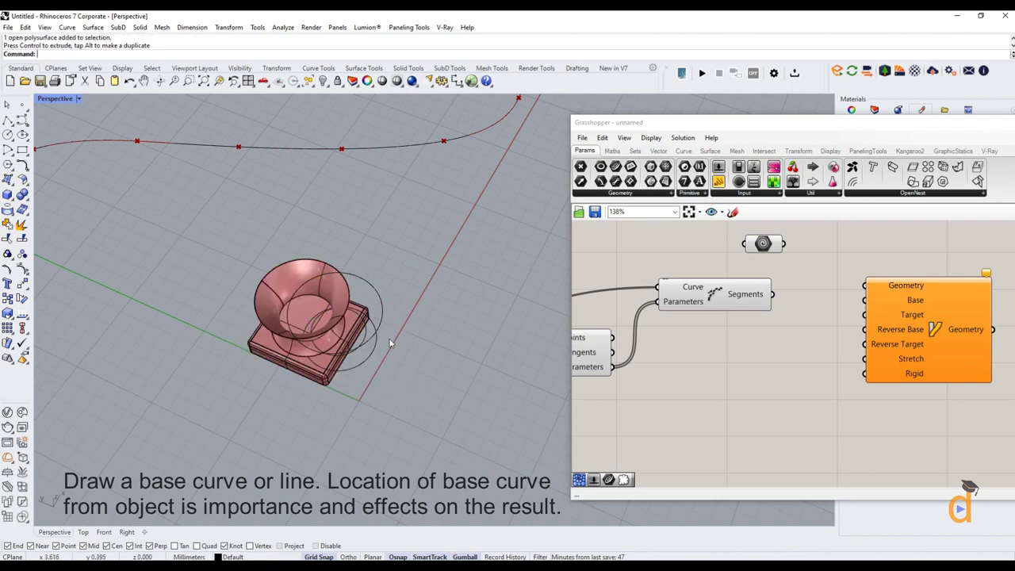
pyautogui.scroll(-3, 389, 345)
pyautogui.scroll(2, 318, 326)
pyautogui.click(309, 333)
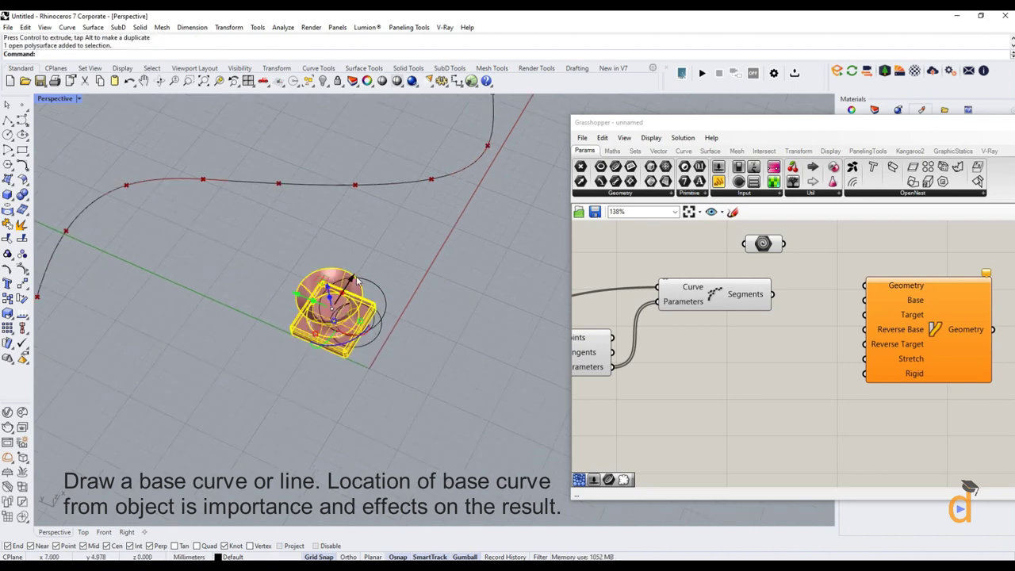
pyautogui.moveTo(303, 308); pyautogui.dragTo(315, 412)
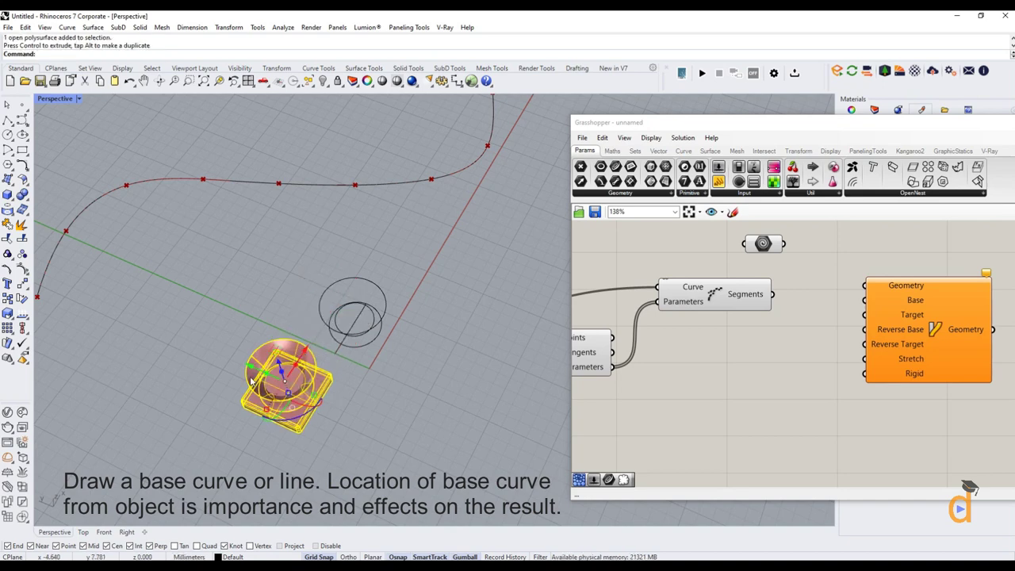
pyautogui.moveTo(251, 371); pyautogui.dragTo(272, 380)
pyautogui.click(357, 442)
pyautogui.moveTo(410, 437); pyautogui.dragTo(306, 408, button='right')
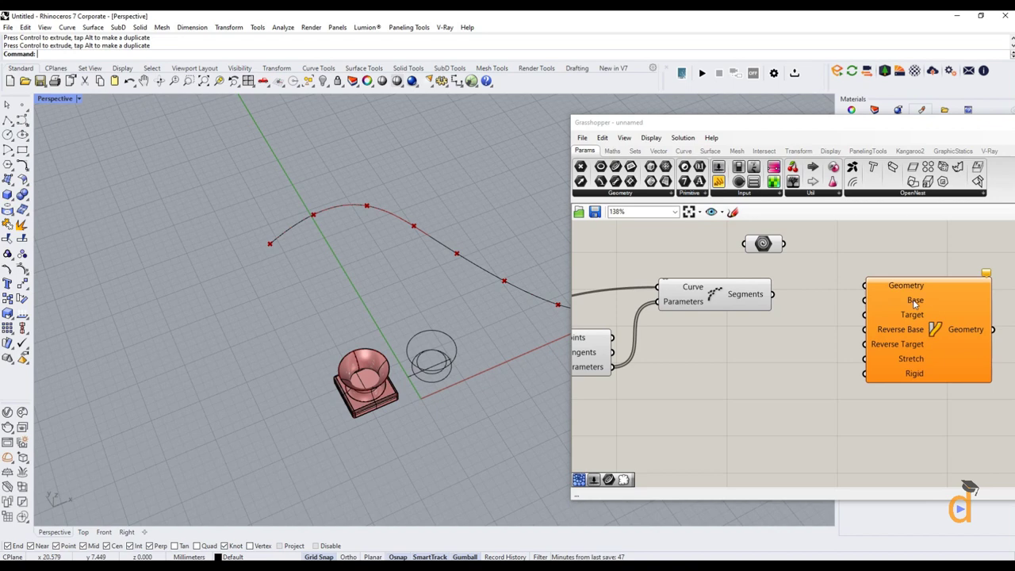
# Draw a base line along the bottom front edge of the object's square base, from corner to corner
pyautogui.moveTo(915, 302)
pyautogui.scroll(4, 399, 426)
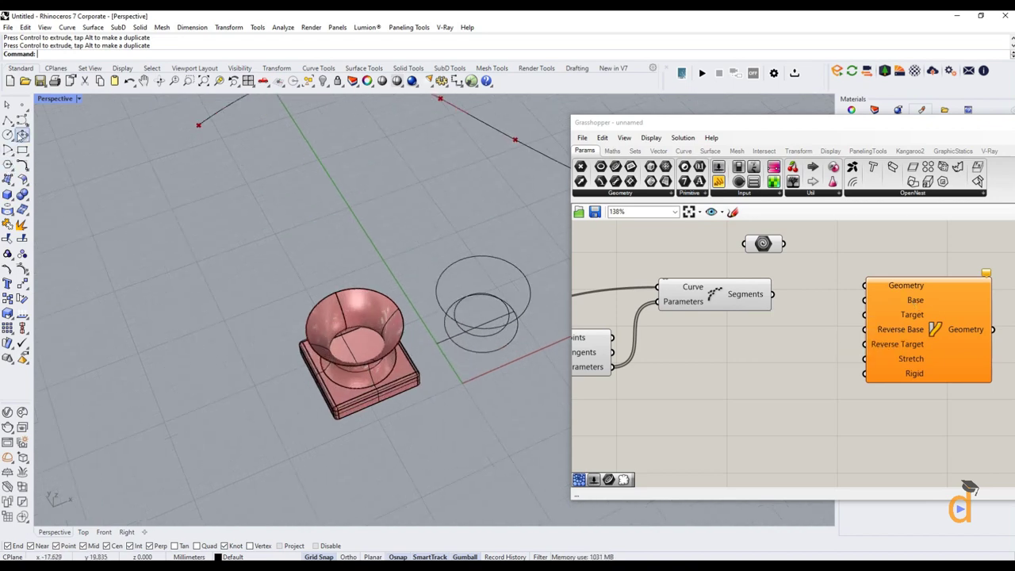
pyautogui.click(22, 135)
pyautogui.click(31, 126)
pyautogui.scroll(2, 420, 388)
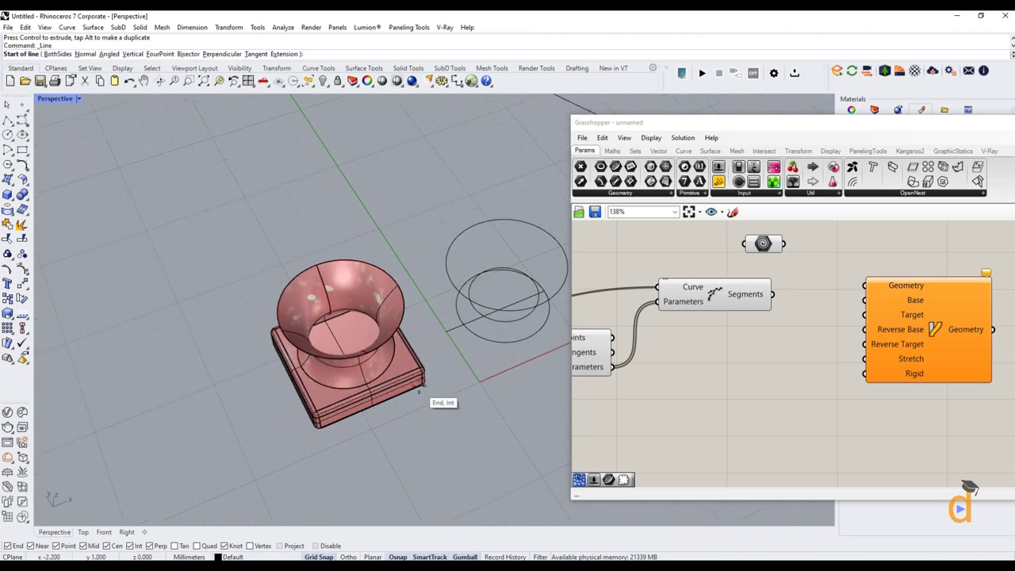
pyautogui.scroll(3, 420, 390)
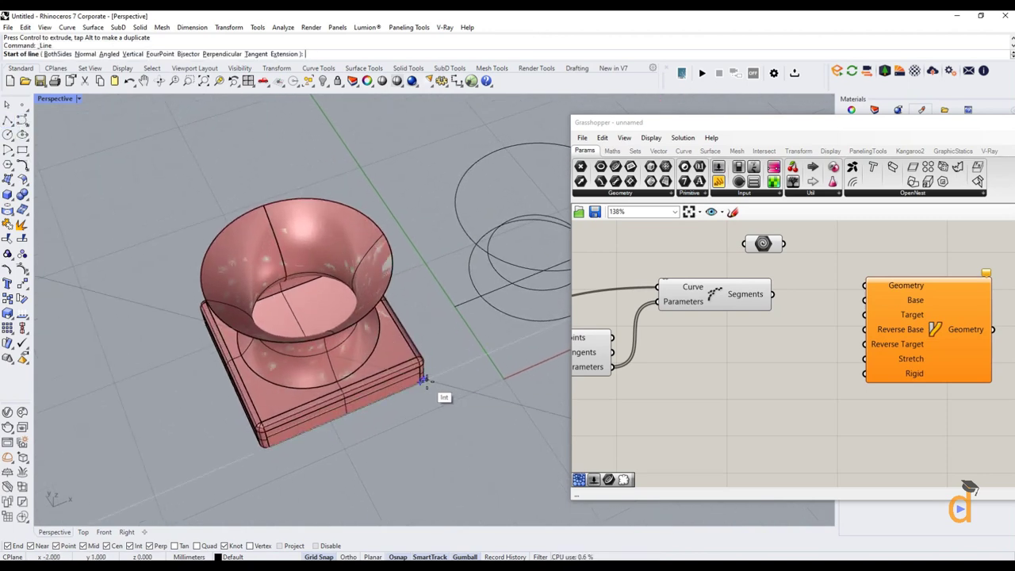
pyautogui.click(423, 381)
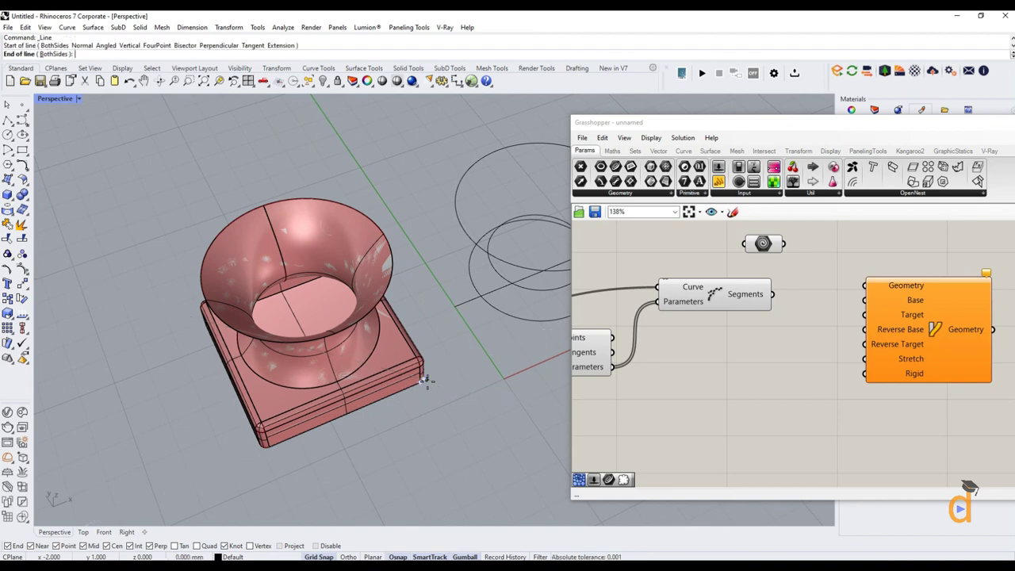
pyautogui.click(265, 452)
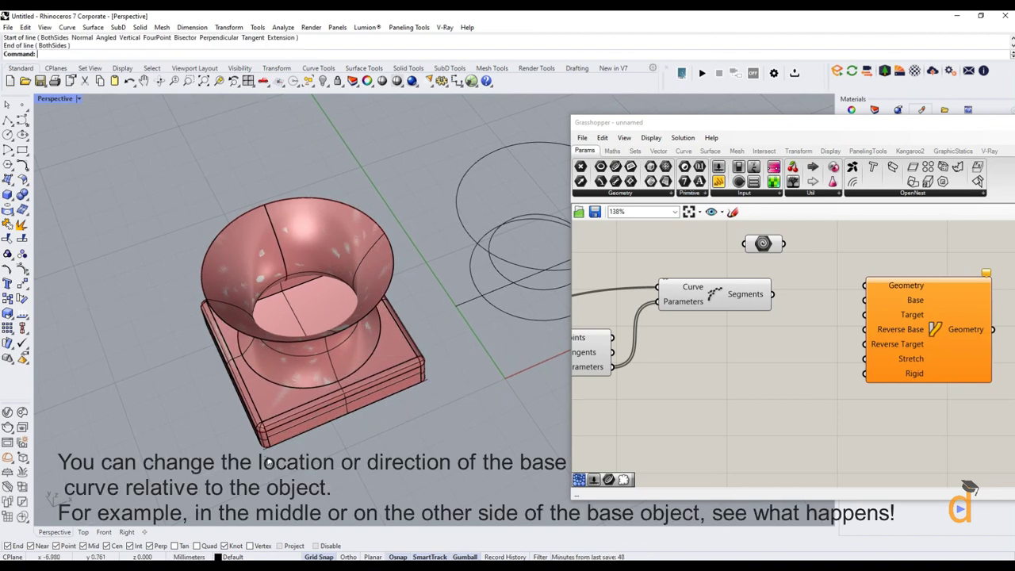
pyautogui.click(267, 453)
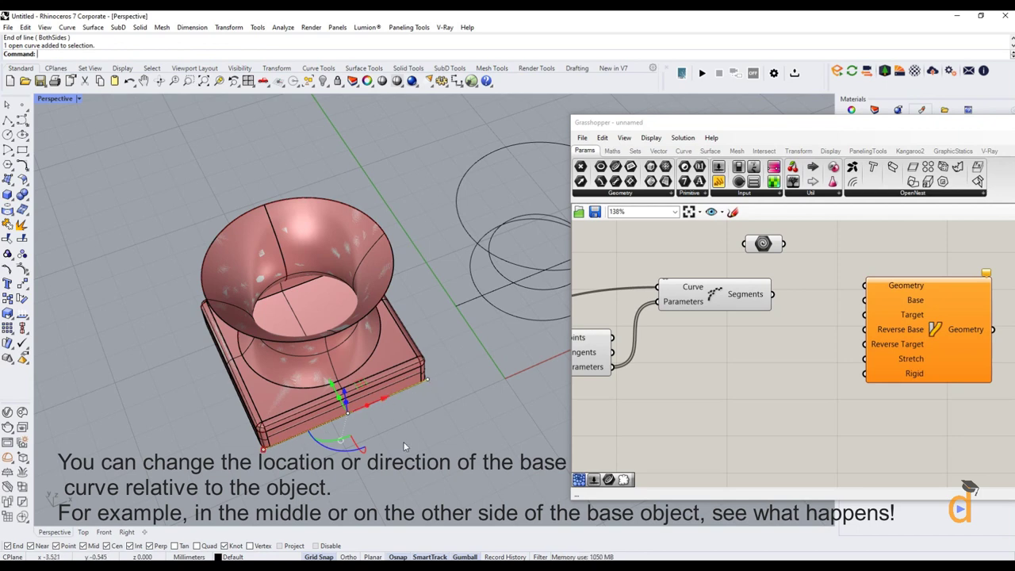
pyautogui.scroll(-6, 403, 447)
pyautogui.moveTo(389, 403)
pyautogui.mouseDown(button='right')
pyautogui.moveTo(490, 332)
pyautogui.moveTo(347, 376)
pyautogui.mouseUp(button='right')
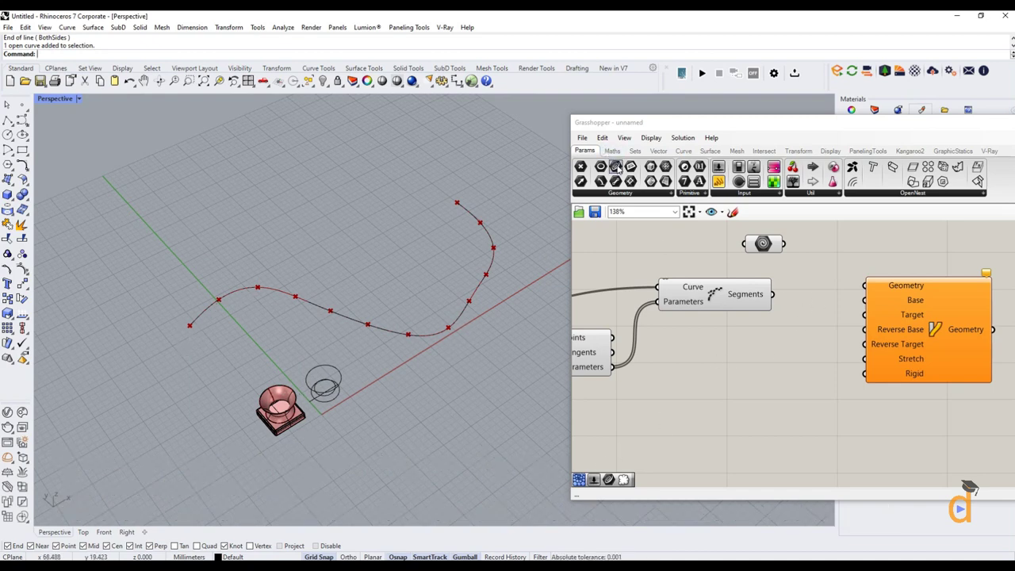
# Add a Curve parameter below Shatter and reference the base line at the object's bottom edge in it
pyautogui.moveTo(616, 166); pyautogui.dragTo(760, 333)
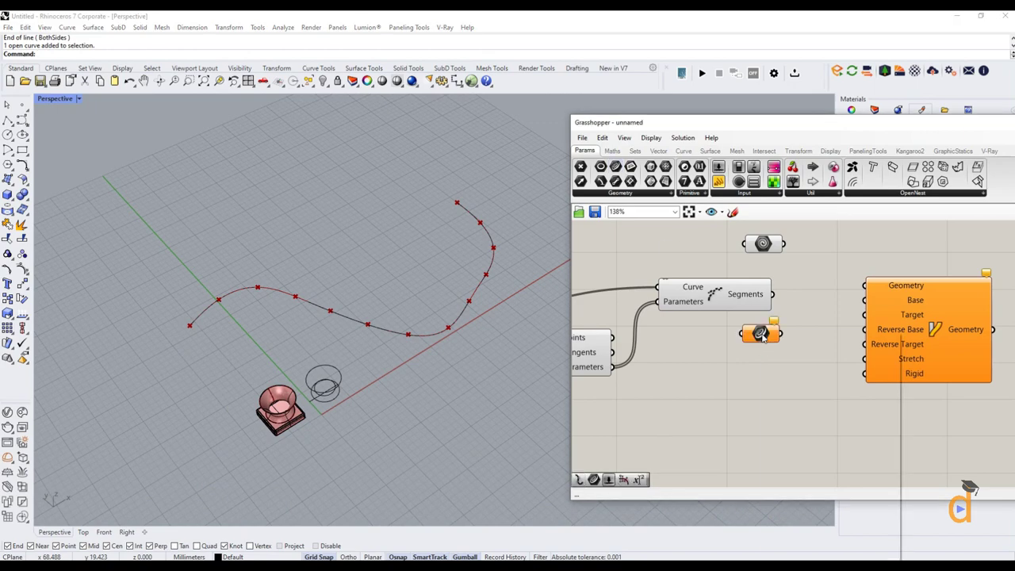
pyautogui.rightClick(760, 333)
pyautogui.click(803, 478)
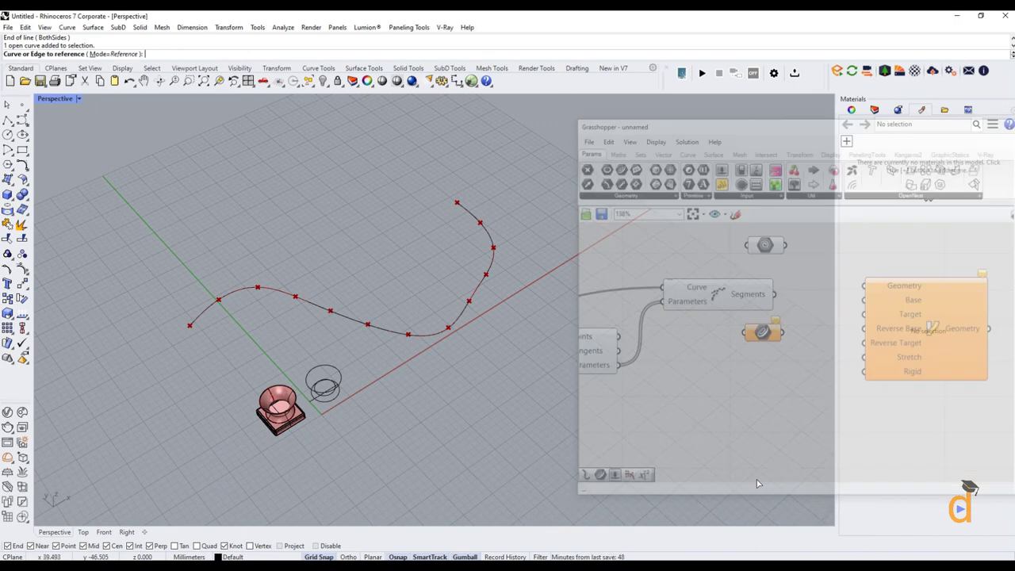
pyautogui.scroll(6, 318, 437)
pyautogui.scroll(2, 230, 401)
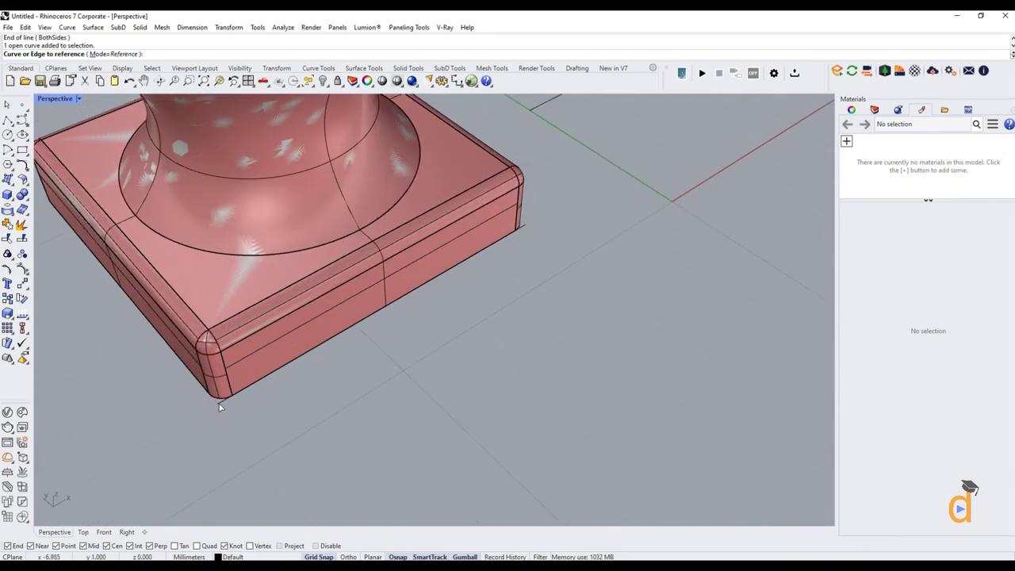
pyautogui.click(220, 404)
pyautogui.scroll(-5, 392, 424)
pyautogui.scroll(-3, 397, 433)
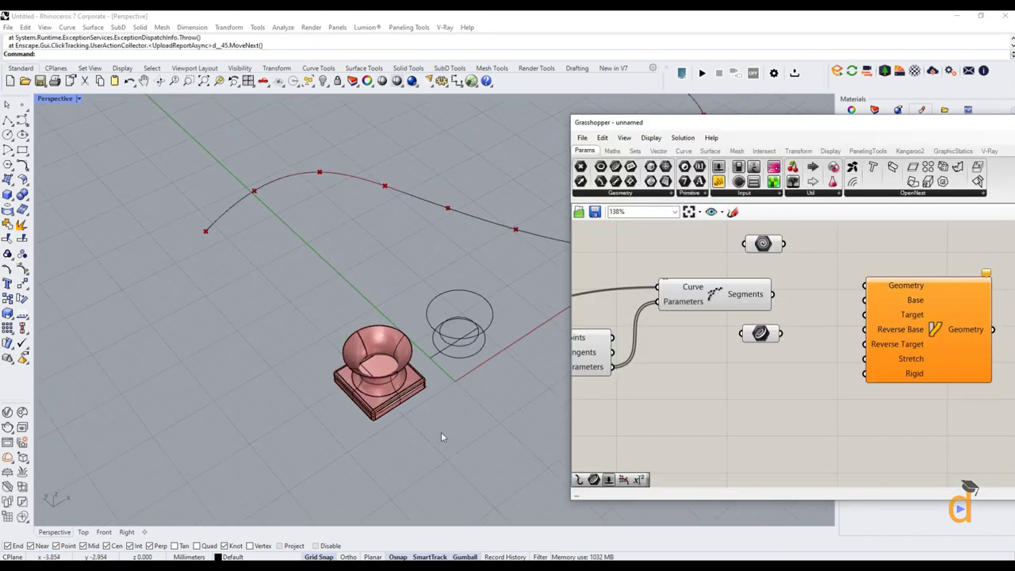
pyautogui.moveTo(441, 431); pyautogui.dragTo(403, 418, button='right')
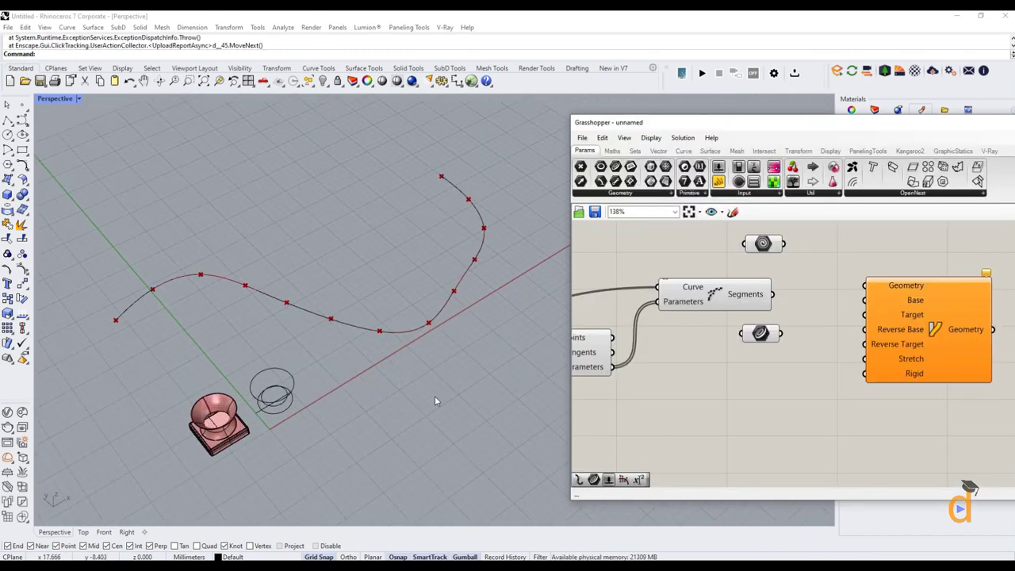
# Align Shatter with the parameters, then wire the Geometry parameter, base Curve and Shatter's Segments into Flow's Geometry, Base and Target inputs
pyautogui.scroll(-4, 775, 369)
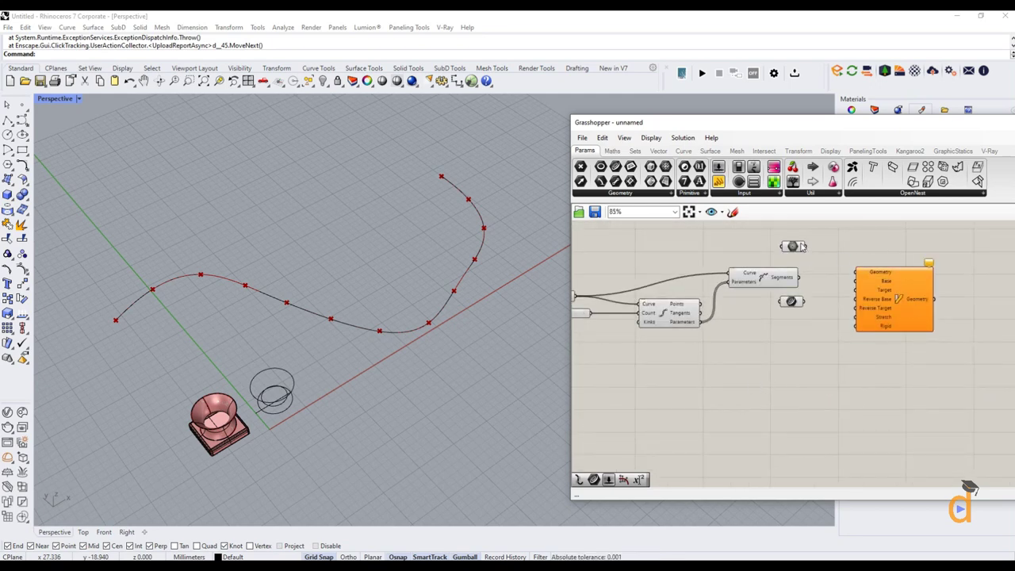
pyautogui.moveTo(792, 287); pyautogui.dragTo(801, 285)
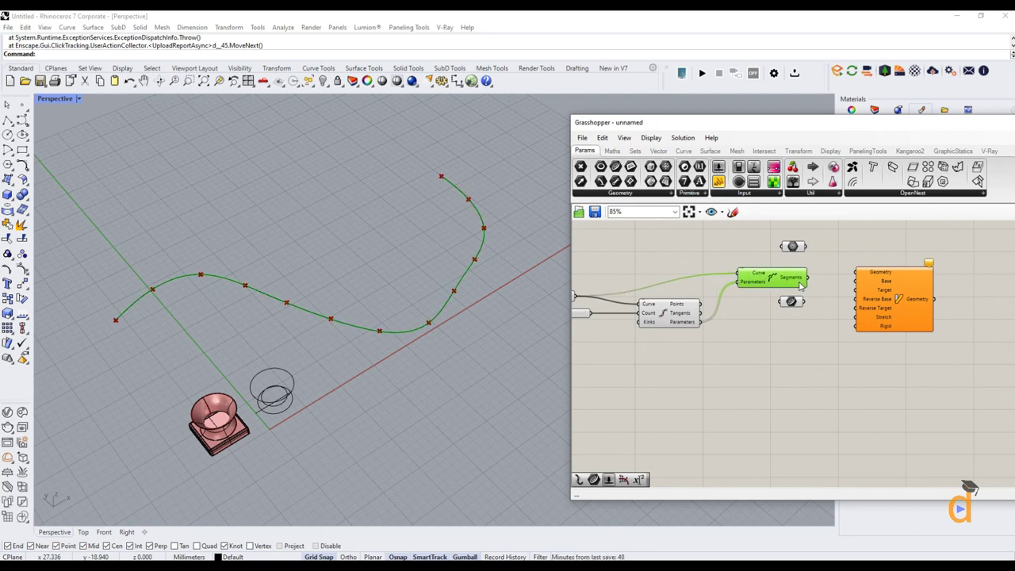
pyautogui.click(809, 300)
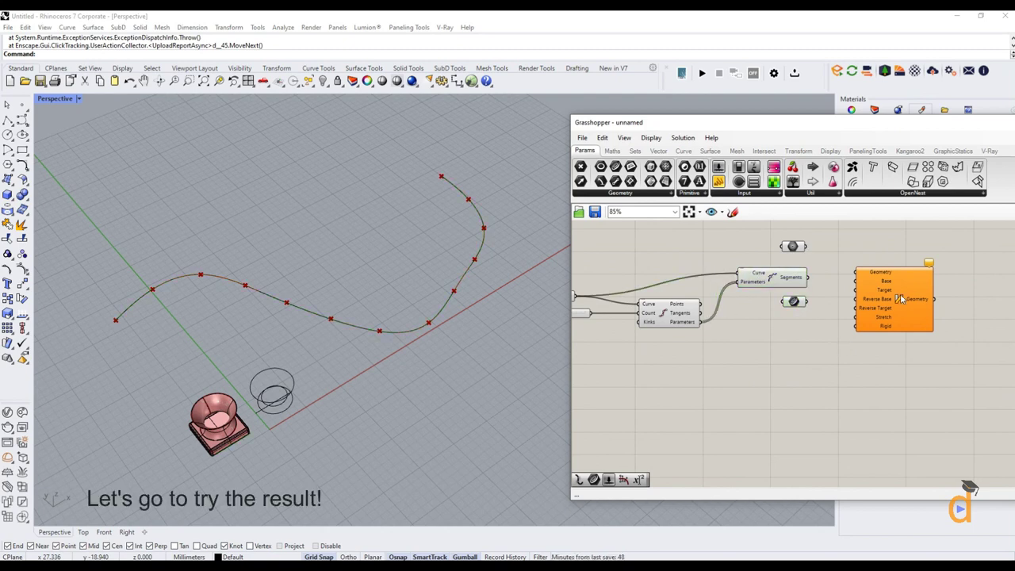
pyautogui.moveTo(809, 249); pyautogui.dragTo(852, 278)
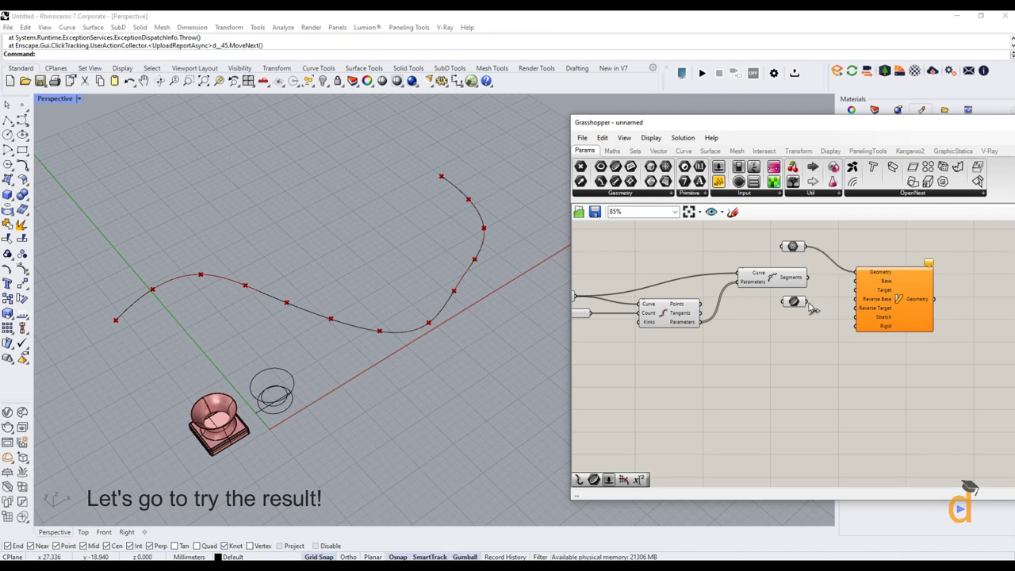
pyautogui.moveTo(808, 302); pyautogui.dragTo(859, 290)
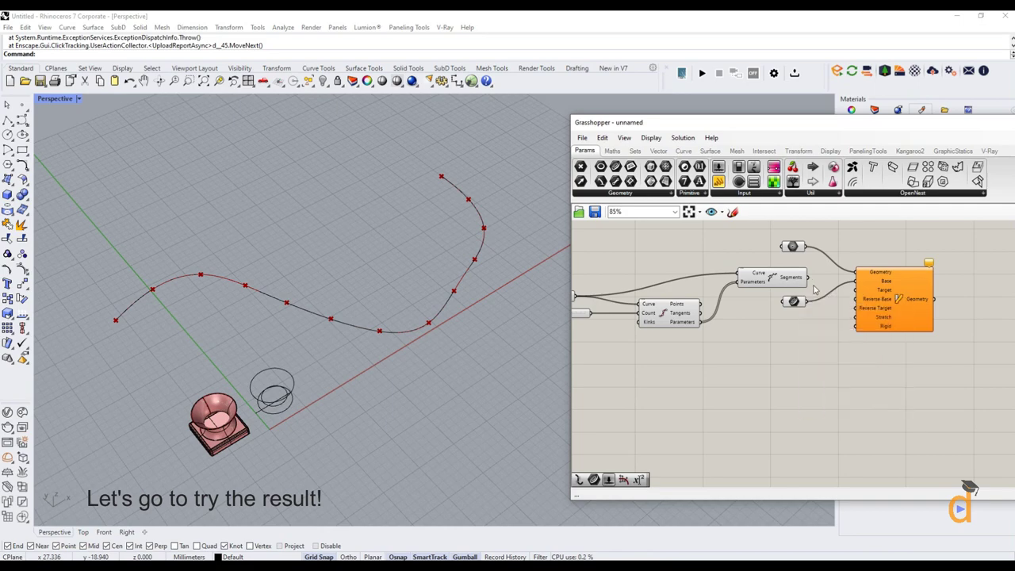
pyautogui.moveTo(807, 277); pyautogui.dragTo(855, 298)
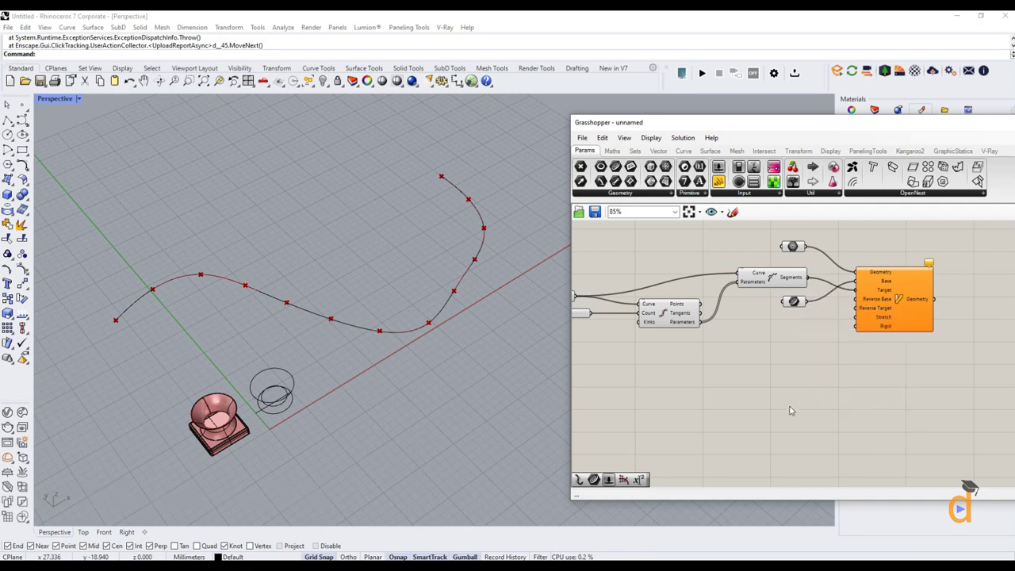
pyautogui.moveTo(413, 397); pyautogui.dragTo(450, 404, button='right')
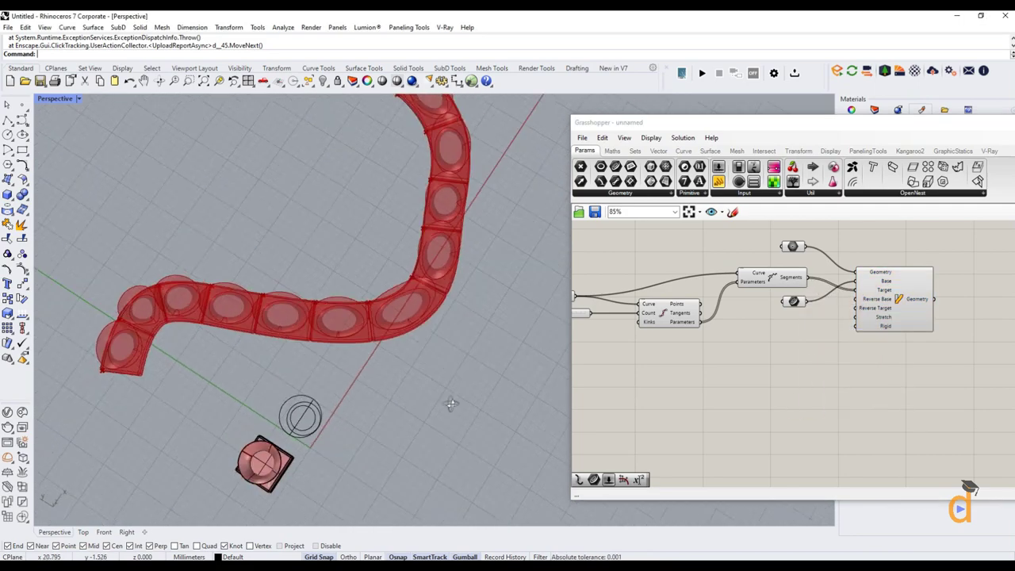
pyautogui.scroll(-3, 450, 406)
pyautogui.scroll(3, 441, 226)
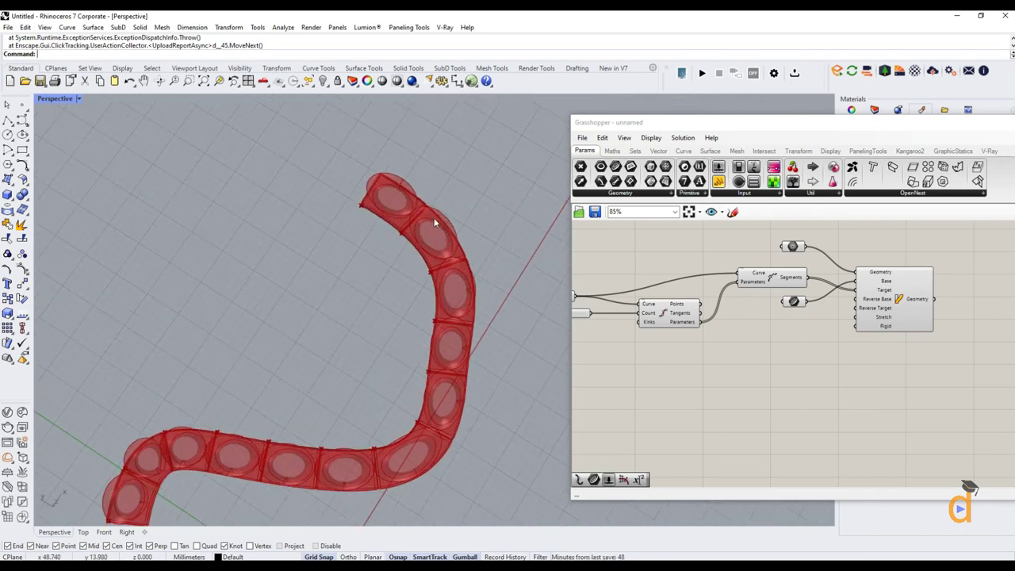
# Raise the Number Slider feeding the curve division's Count to 25 to try a denser array
pyautogui.scroll(-3, 435, 224)
pyautogui.moveTo(403, 392); pyautogui.dragTo(345, 309, button='right')
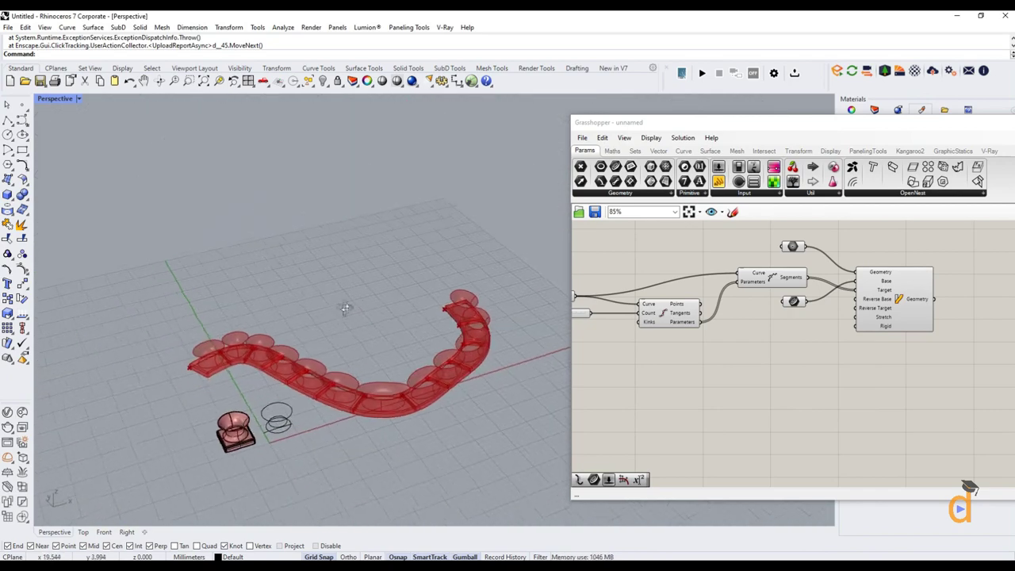
pyautogui.scroll(2, 426, 397)
pyautogui.moveTo(422, 405); pyautogui.dragTo(426, 439, button='right')
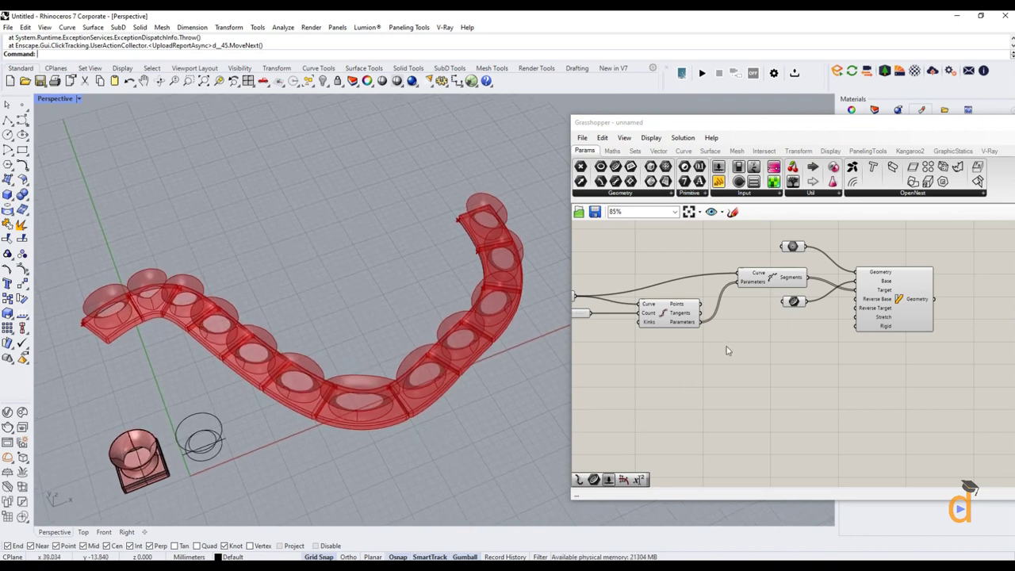
pyautogui.scroll(-3, 729, 351)
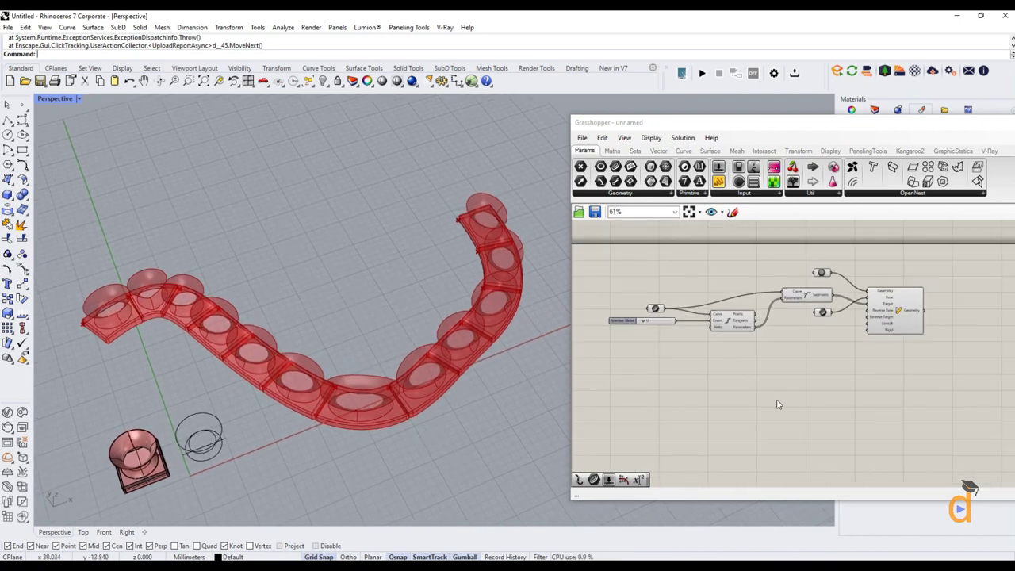
pyautogui.moveTo(570, 350); pyautogui.dragTo(538, 354)
pyautogui.scroll(2, 659, 267)
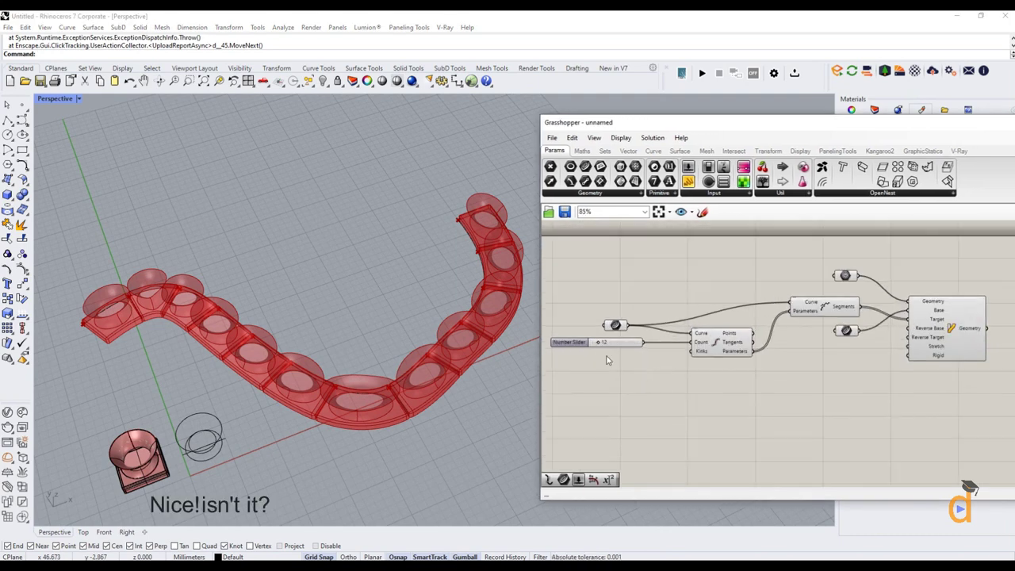
pyautogui.scroll(6, 607, 361)
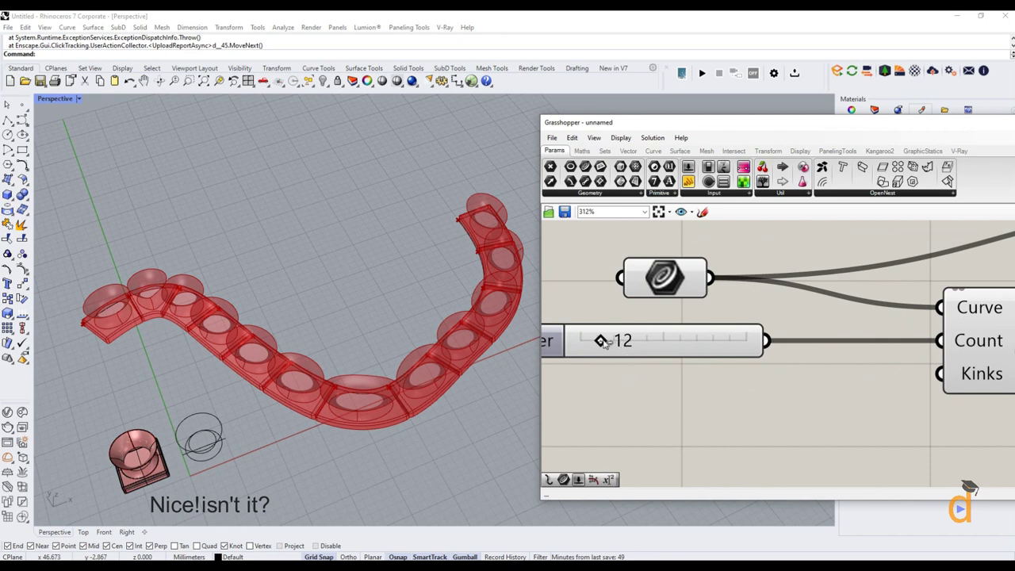
pyautogui.moveTo(608, 341); pyautogui.dragTo(630, 341)
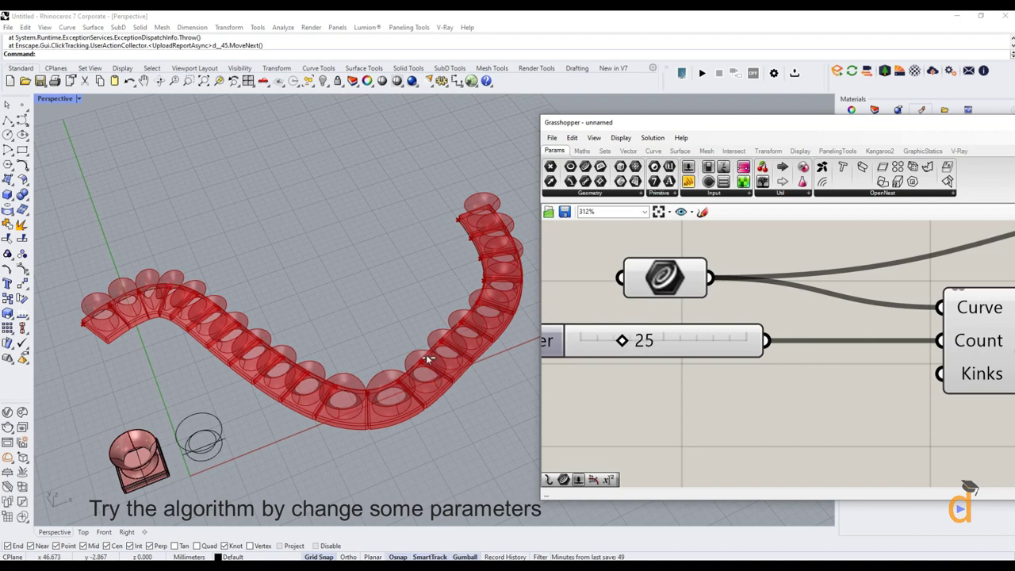
# Set the Number Slider that drives the curve division's Count to exactly 20
pyautogui.click(407, 336)
pyautogui.moveTo(407, 336)
pyautogui.mouseDown(button='right')
pyautogui.moveTo(421, 261)
pyautogui.moveTo(425, 392)
pyautogui.moveTo(413, 311)
pyautogui.moveTo(397, 283)
pyautogui.moveTo(515, 251)
pyautogui.moveTo(498, 336)
pyautogui.moveTo(408, 311)
pyautogui.moveTo(405, 325)
pyautogui.mouseUp(button='right')
pyautogui.doubleClick(645, 351)
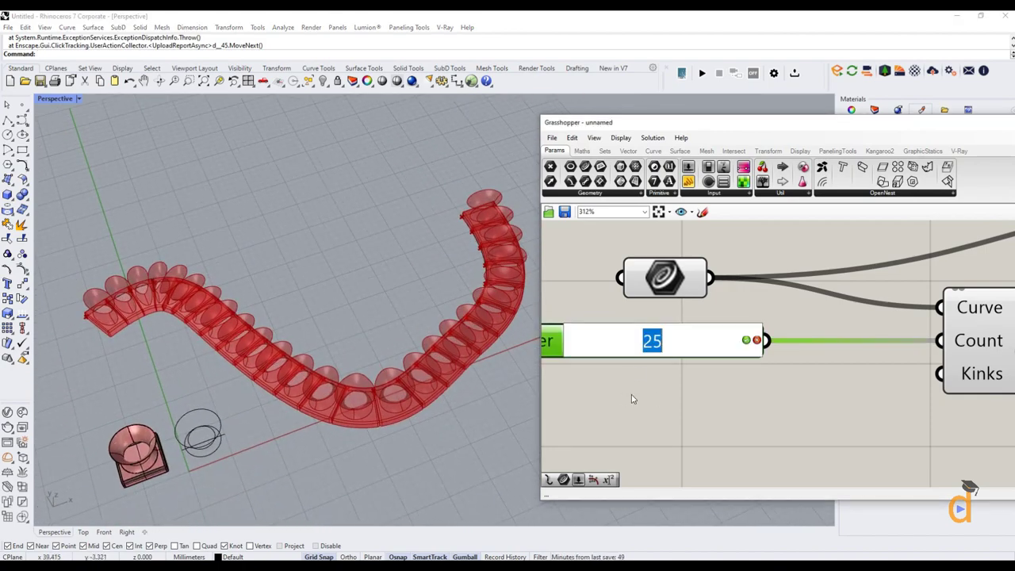
pyautogui.write('20')
pyautogui.press('Return')
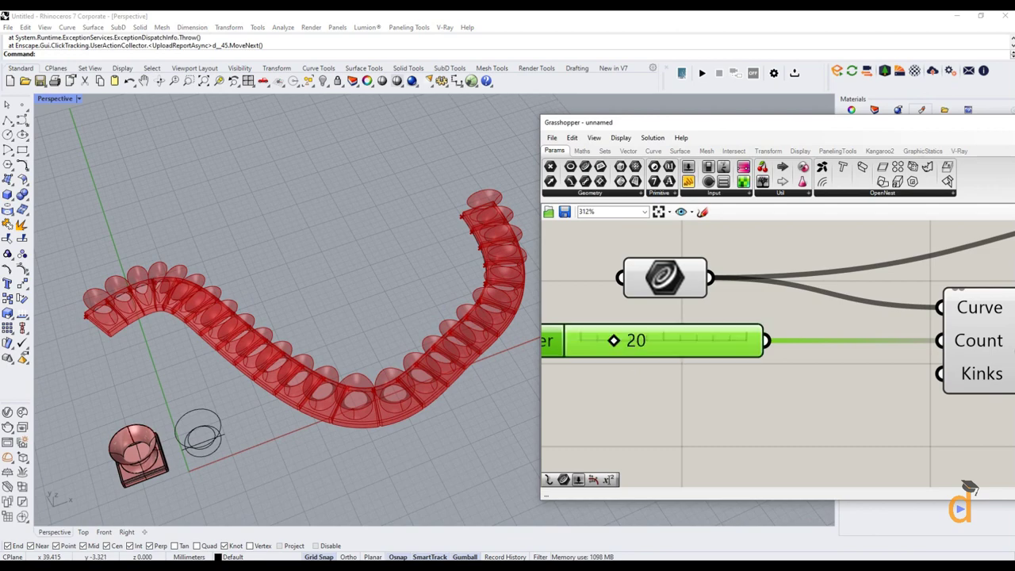
pyautogui.scroll(-3, 337, 394)
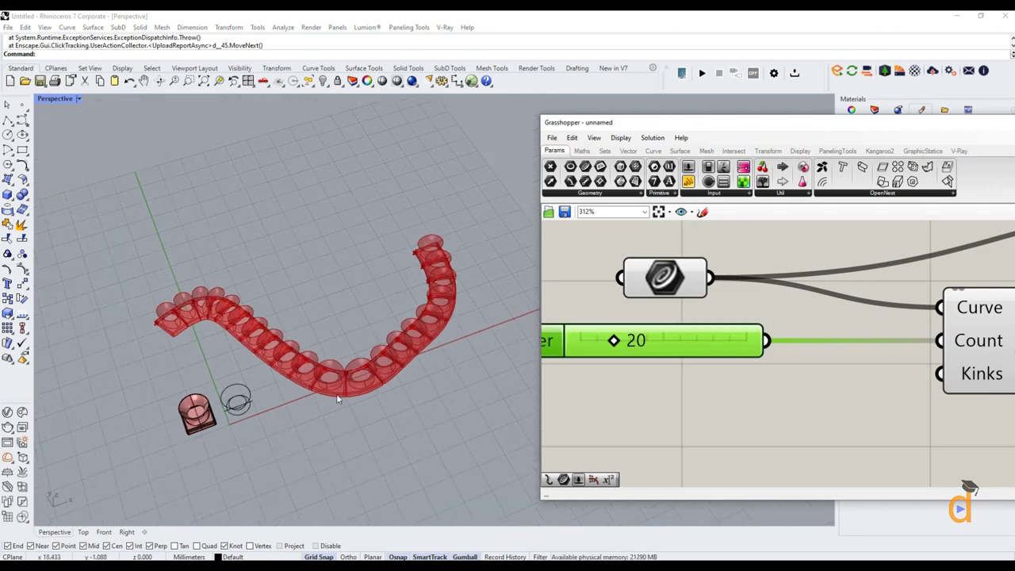
# Select the Flow component to highlight its arrayed geometry and compare it with the original object
pyautogui.scroll(-5, 670, 365)
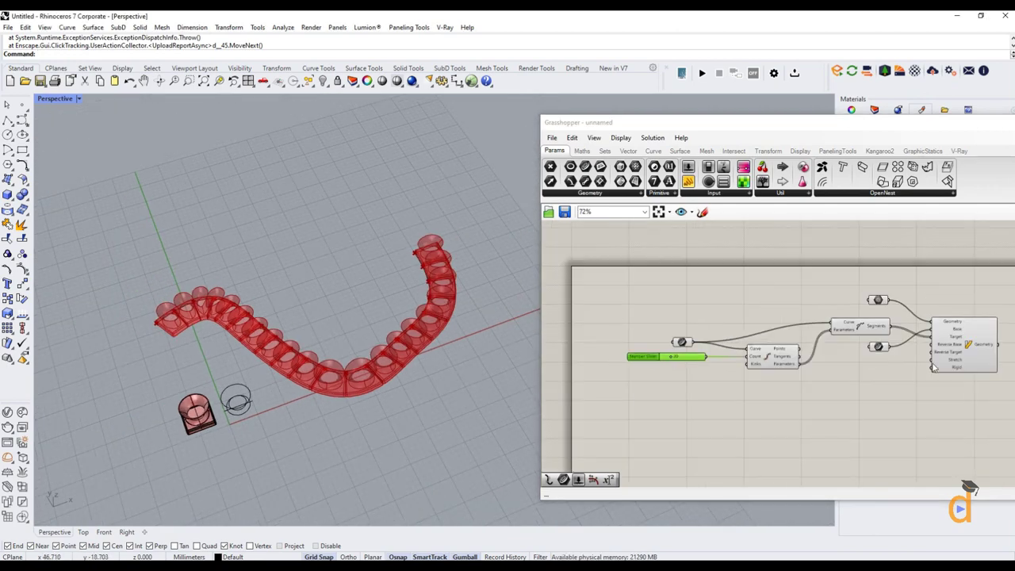
pyautogui.scroll(4, 935, 367)
pyautogui.click(959, 373)
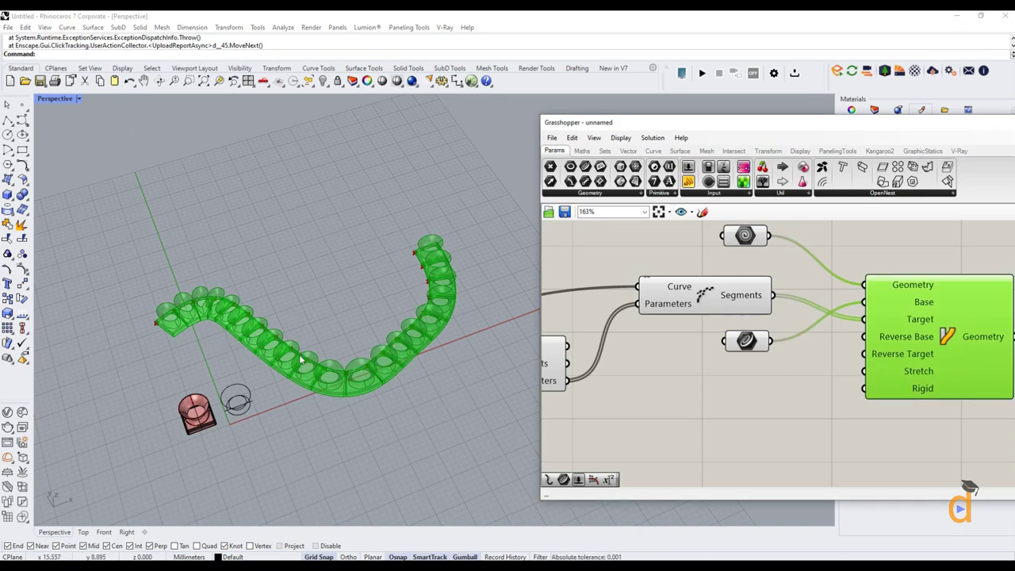
pyautogui.scroll(3, 267, 314)
pyautogui.scroll(-2, 267, 314)
pyautogui.scroll(2, 216, 438)
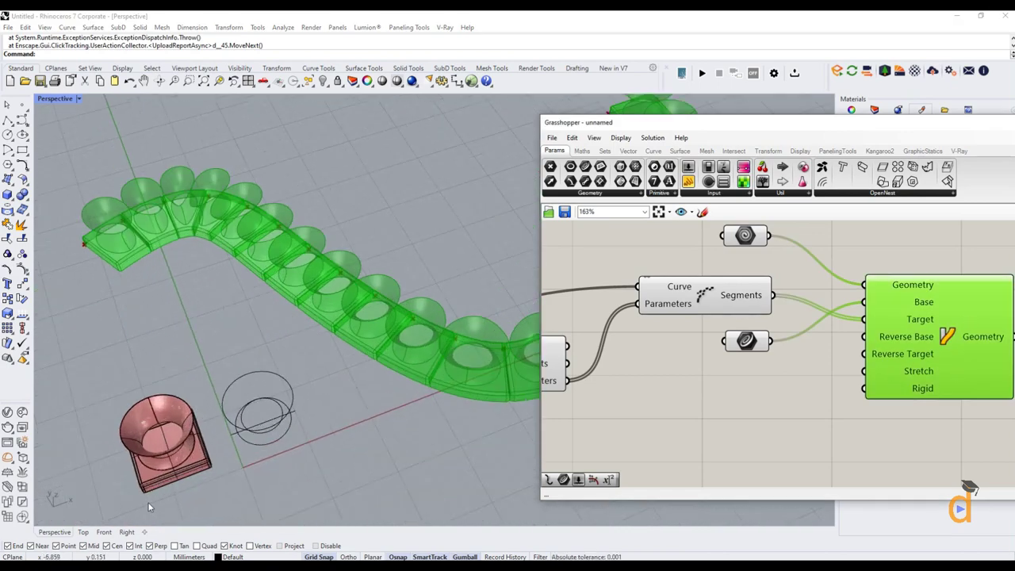
# Reshape the target curve by moving its arch control point outward past the red X axis and the neighbouring control point toward the arch's inside
pyautogui.moveTo(421, 316); pyautogui.dragTo(354, 320, button='right')
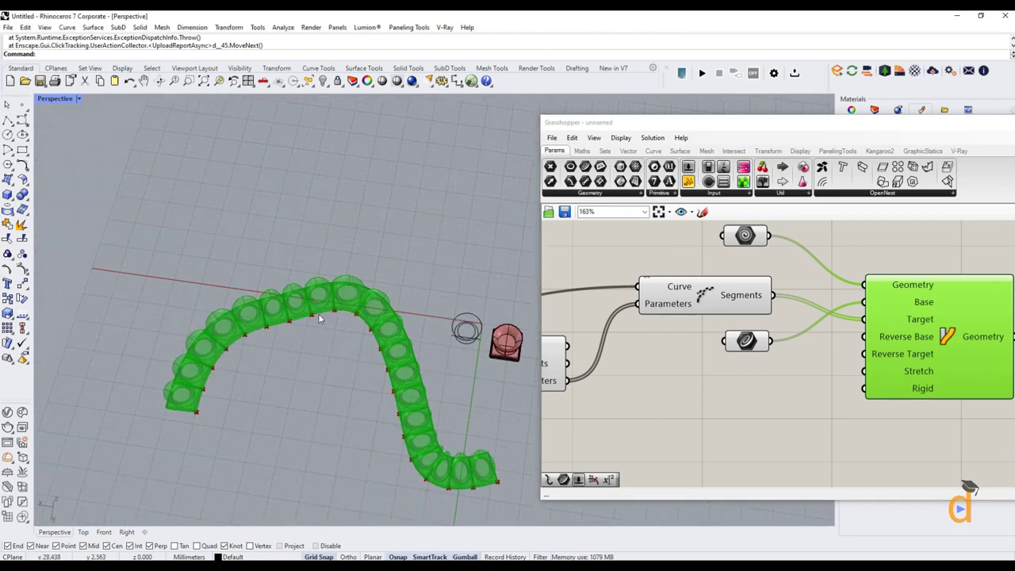
pyautogui.click(318, 314)
pyautogui.click(299, 326)
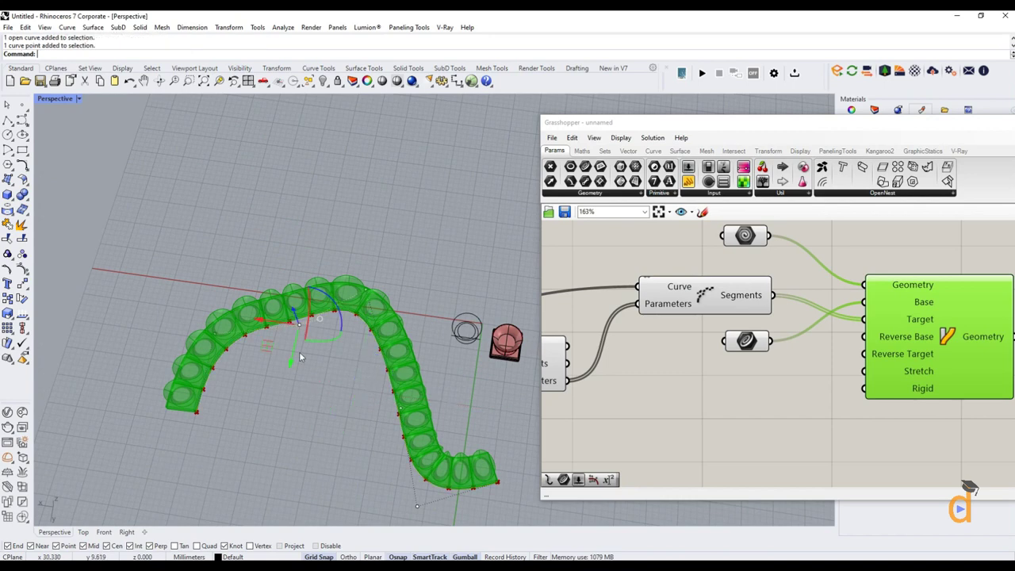
pyautogui.moveTo(290, 363); pyautogui.dragTo(315, 293)
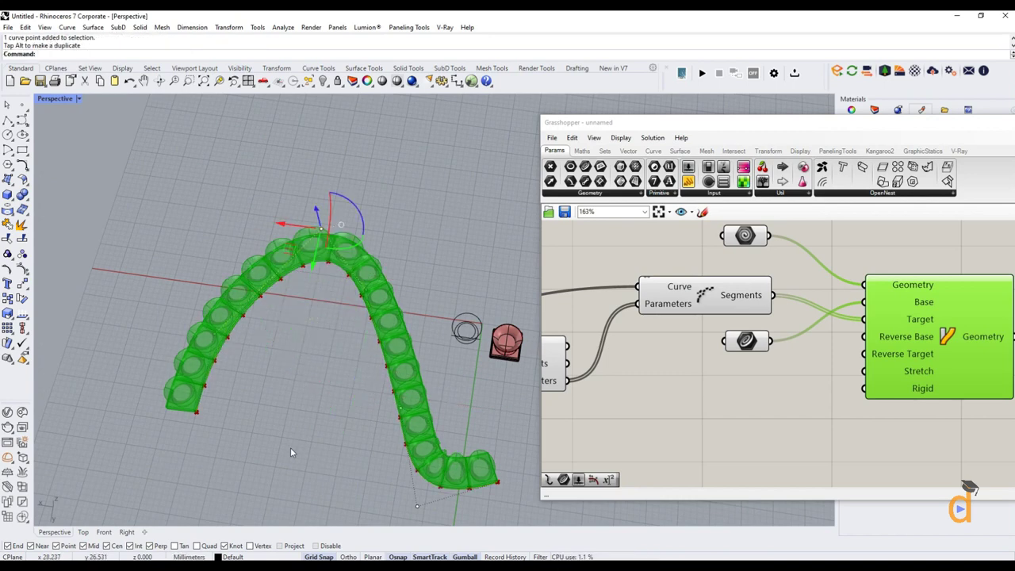
pyautogui.click(394, 411)
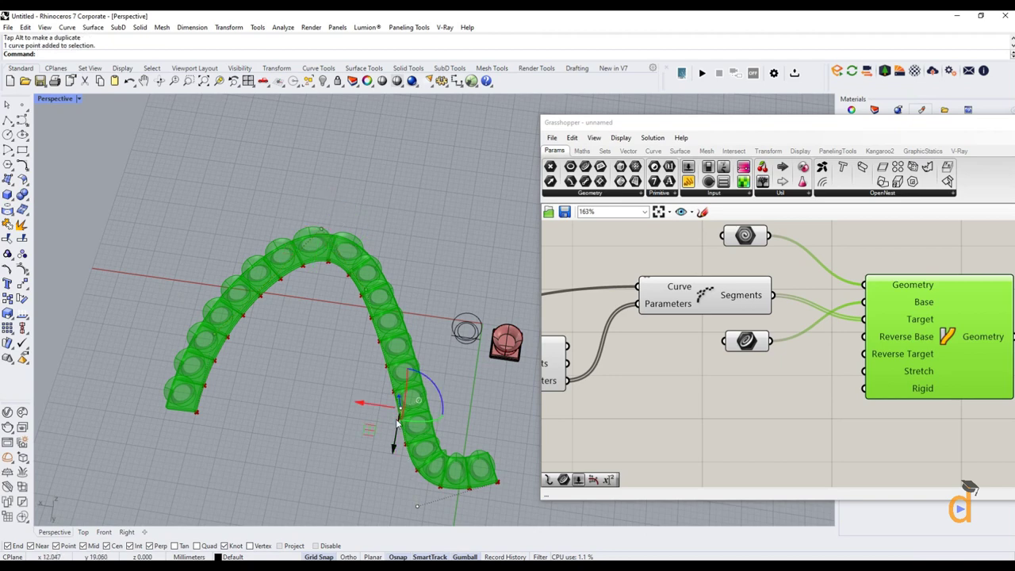
pyautogui.moveTo(378, 404); pyautogui.dragTo(285, 499)
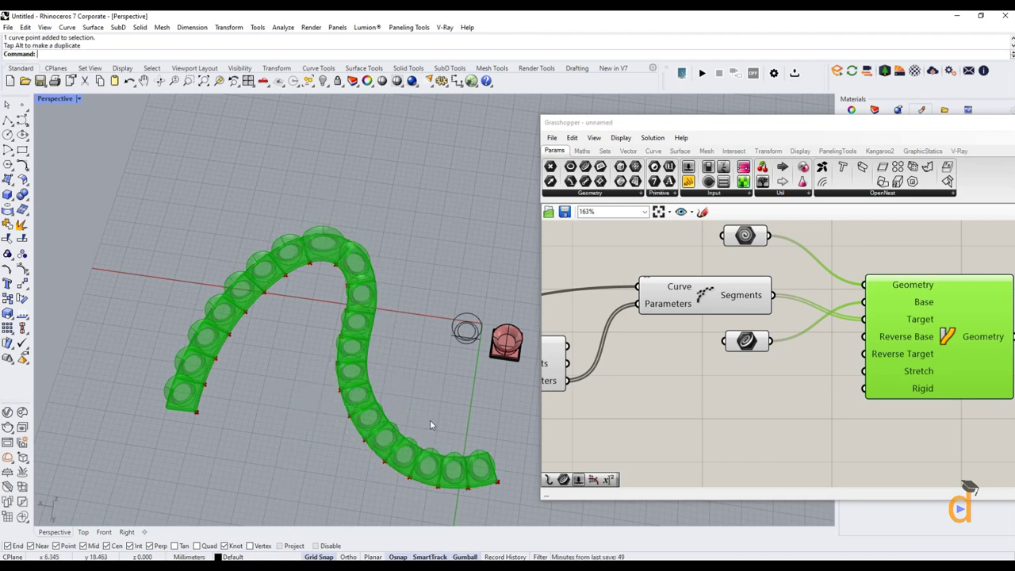
# Switch the Perspective viewport to Rendered display mode and inspect the arrayed objects along the reshaped curve
pyautogui.moveTo(431, 422); pyautogui.dragTo(411, 342, button='right')
pyautogui.scroll(5, 362, 311)
pyautogui.scroll(-5, 615, 366)
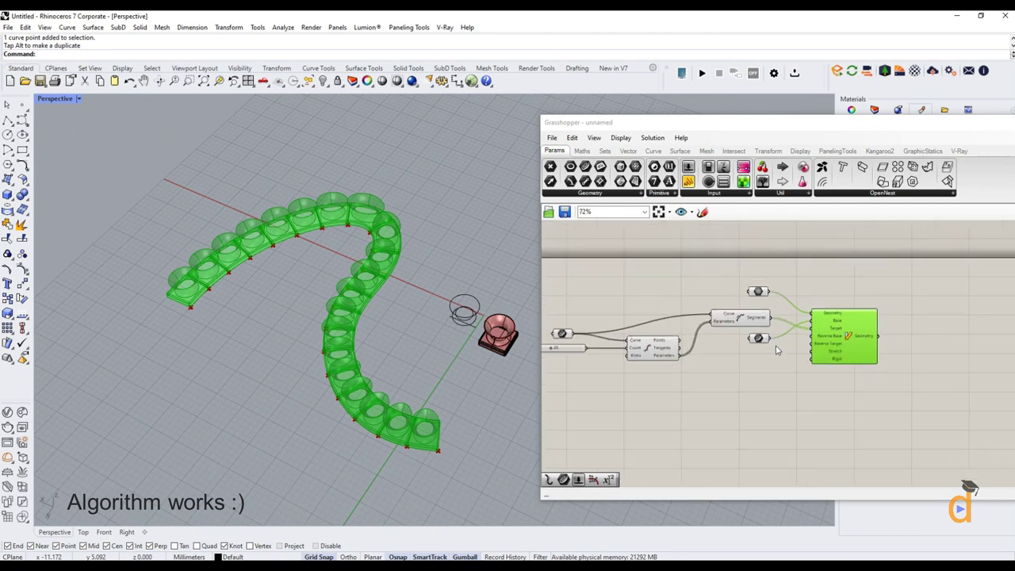
pyautogui.scroll(3, 617, 342)
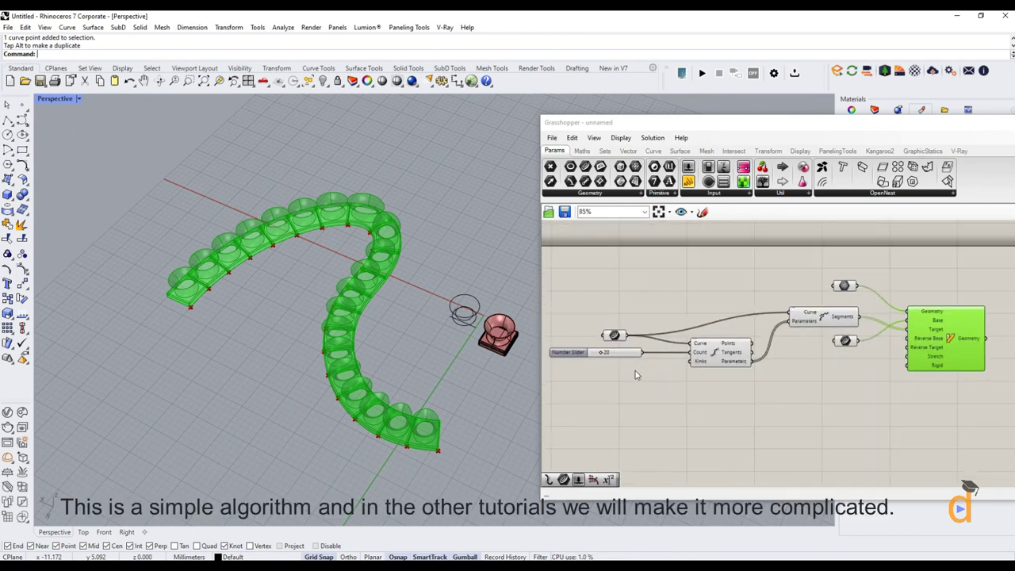
pyautogui.moveTo(481, 434); pyautogui.dragTo(457, 451, button='right')
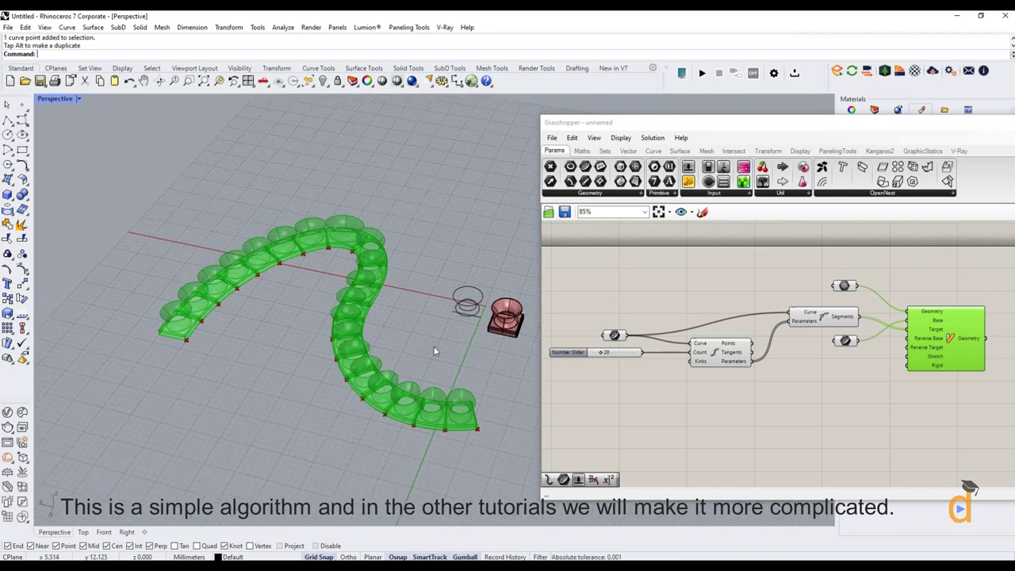
pyautogui.click(79, 100)
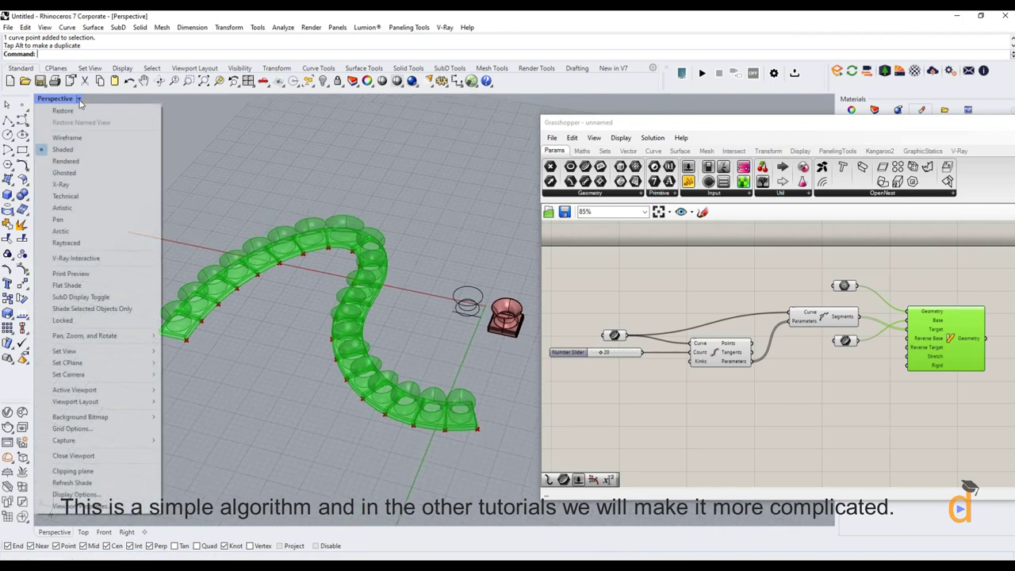
pyautogui.click(82, 160)
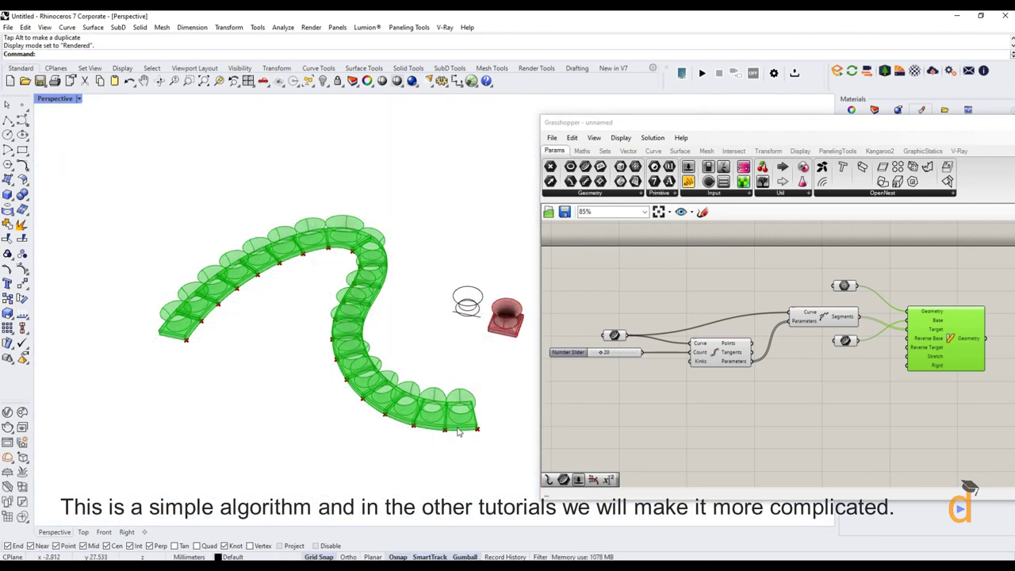
pyautogui.moveTo(457, 431); pyautogui.dragTo(431, 370, button='right')
pyautogui.scroll(2, 431, 370)
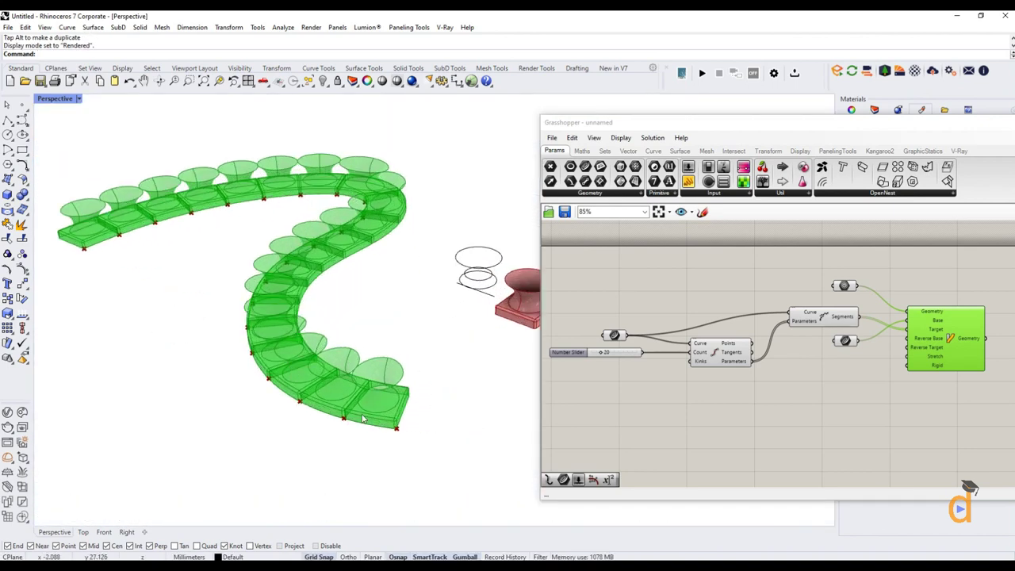
pyautogui.scroll(-1, 292, 390)
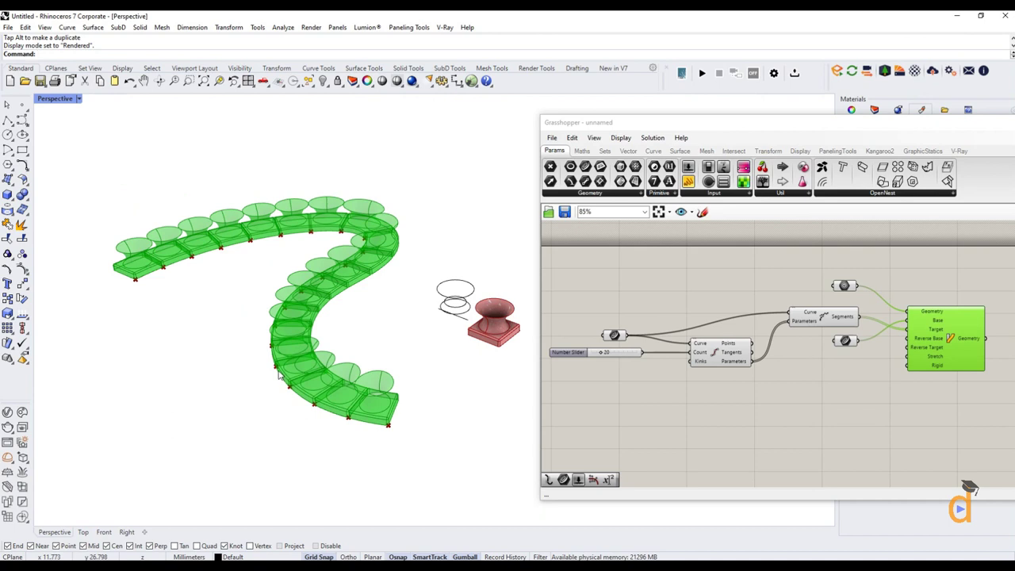
pyautogui.moveTo(279, 377); pyautogui.dragTo(277, 408, button='right')
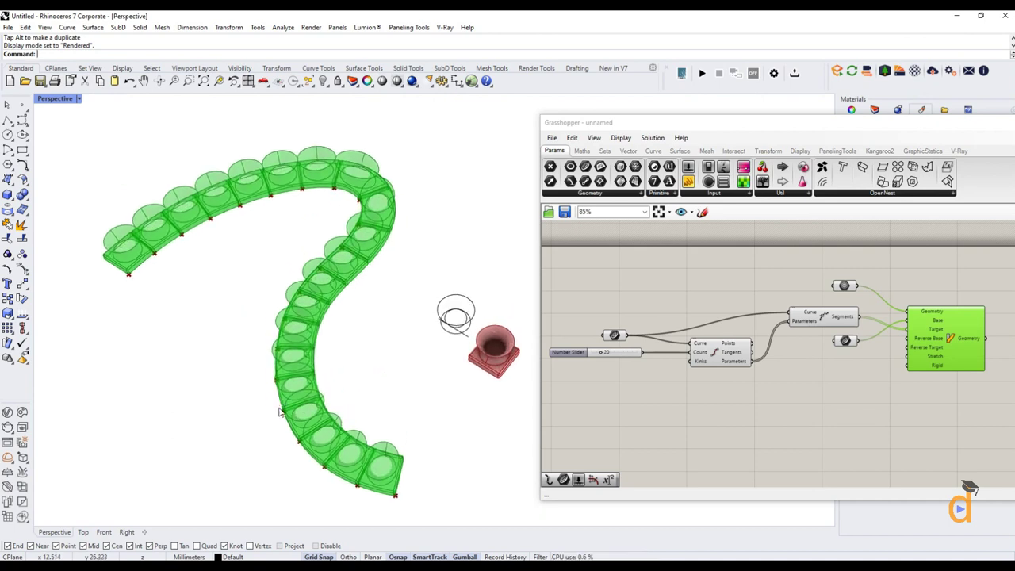
# Bake the Flow component's geometry into Rhino as a group, with colour set by layer
pyautogui.rightClick(966, 347)
pyautogui.click(962, 365)
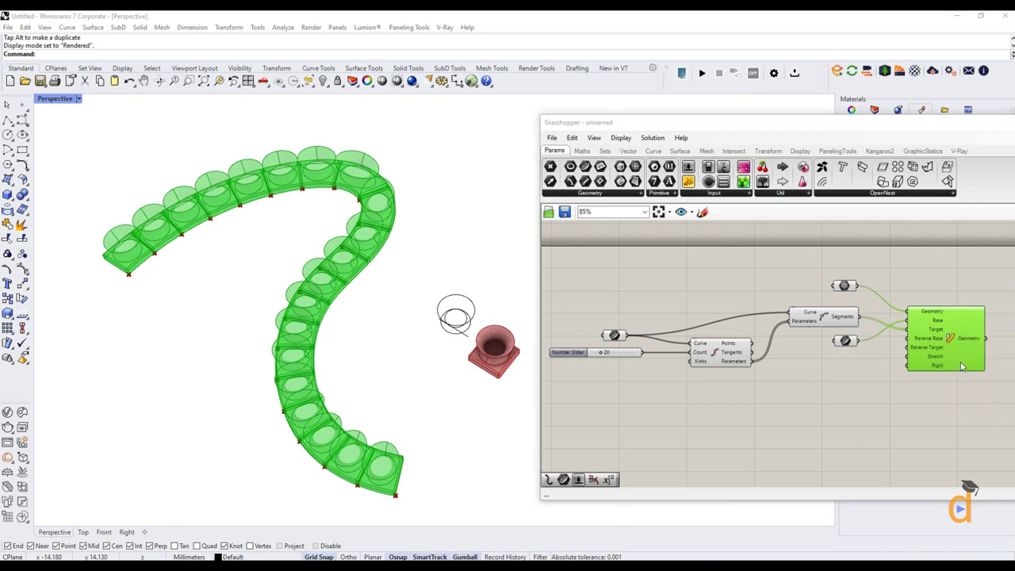
pyautogui.click(914, 426)
pyautogui.click(949, 463)
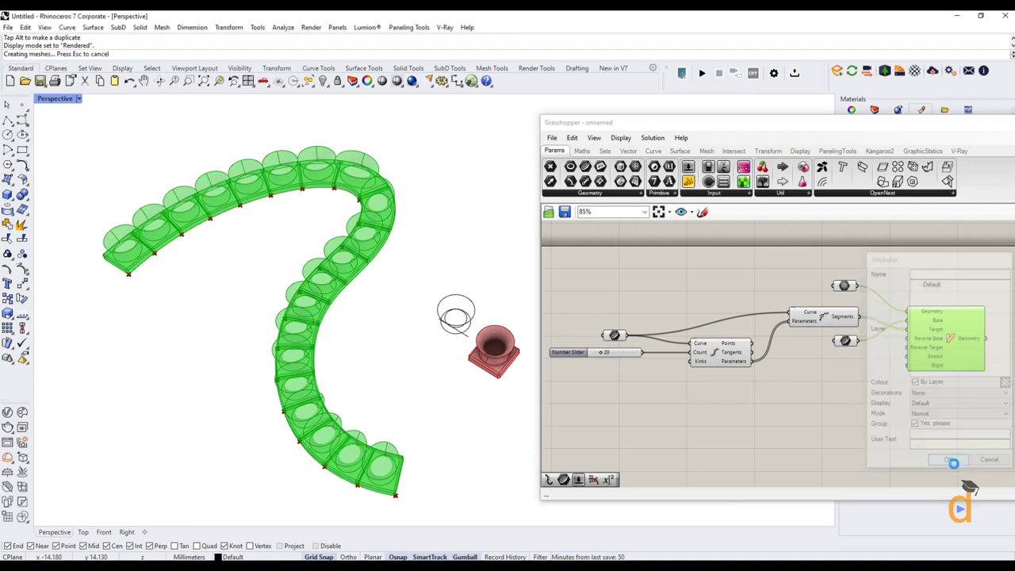